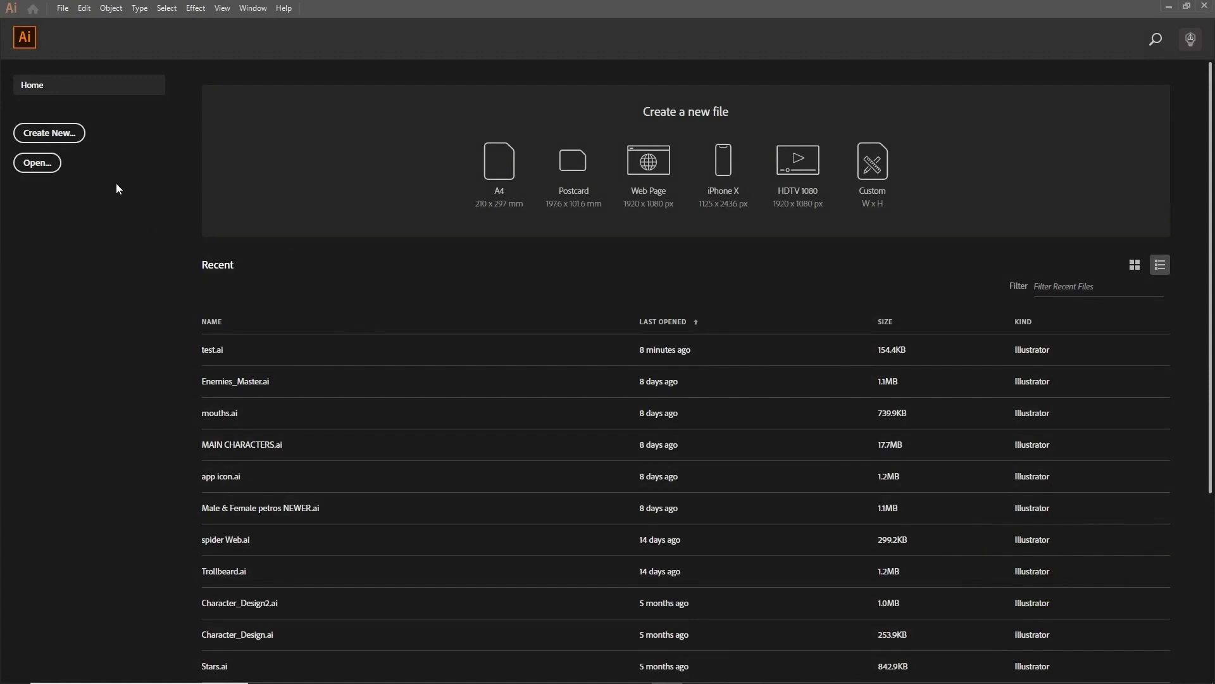
Create a new landscape document from the 1080 x 720 pt Art & Illustration preset
click(77, 141)
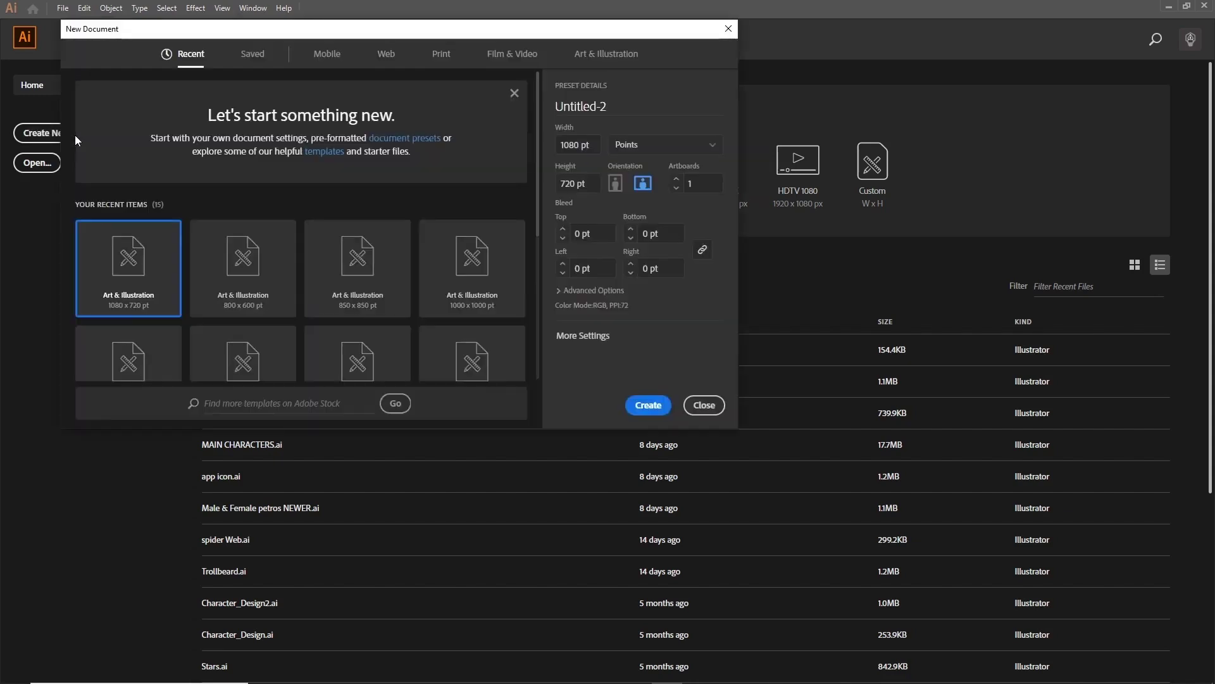
drag(364, 29, 570, 113)
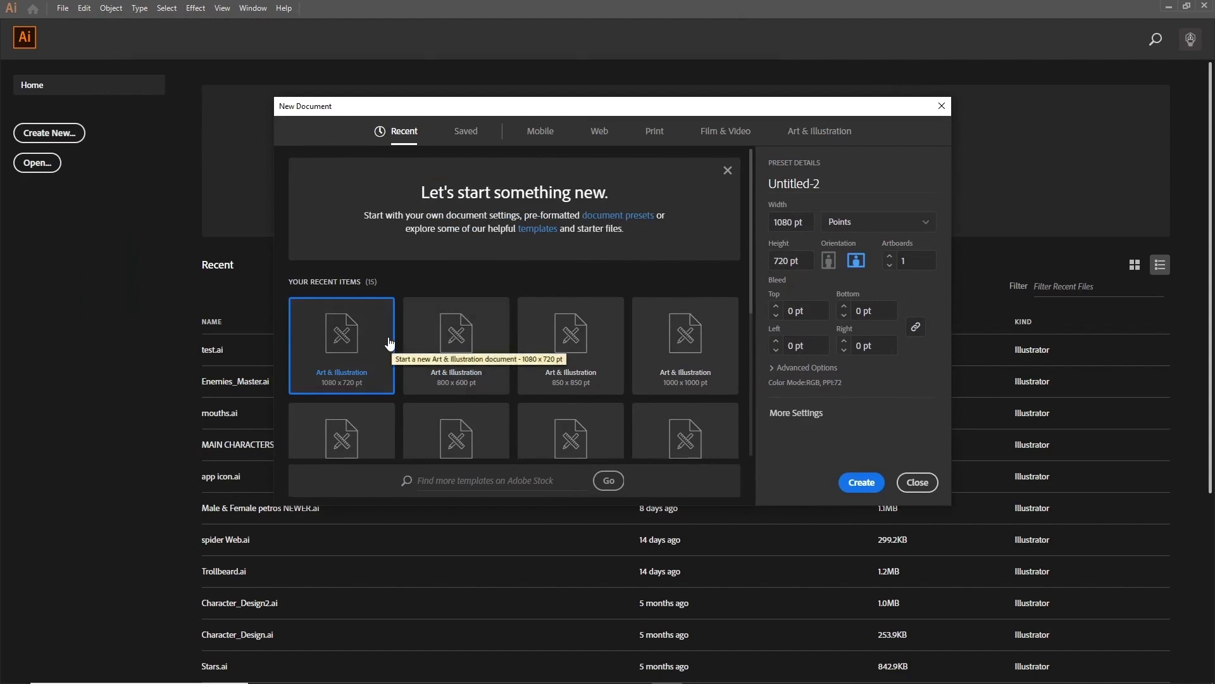
double_click(334, 345)
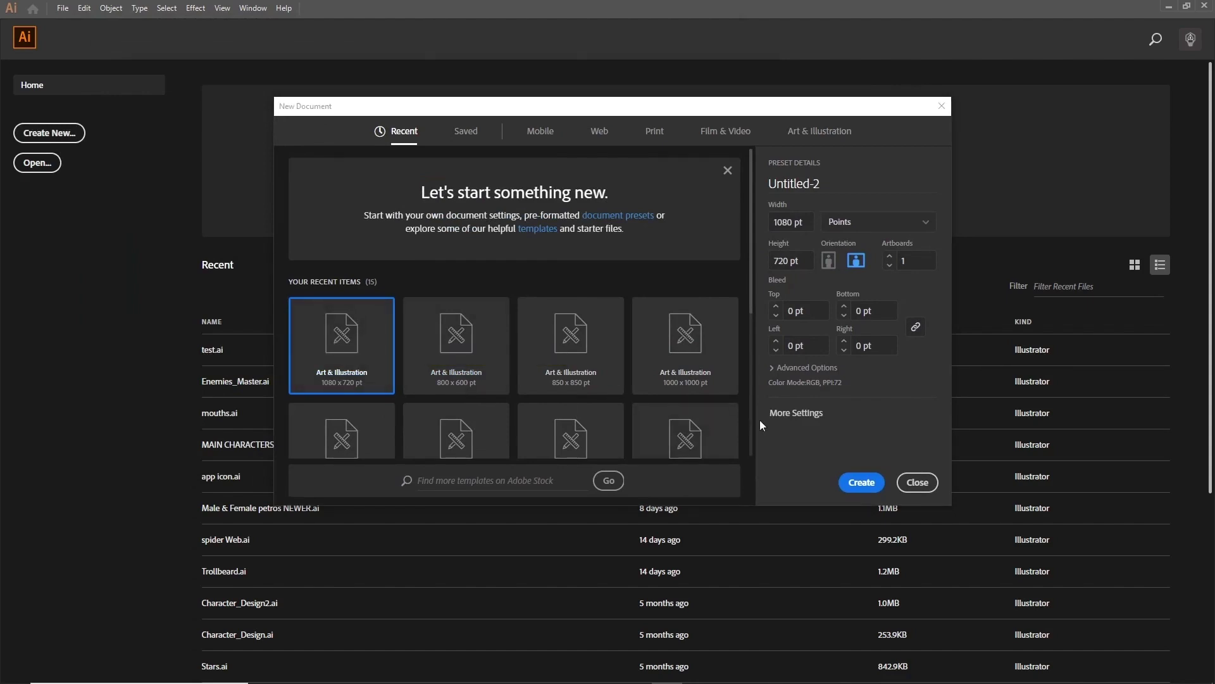
click(845, 483)
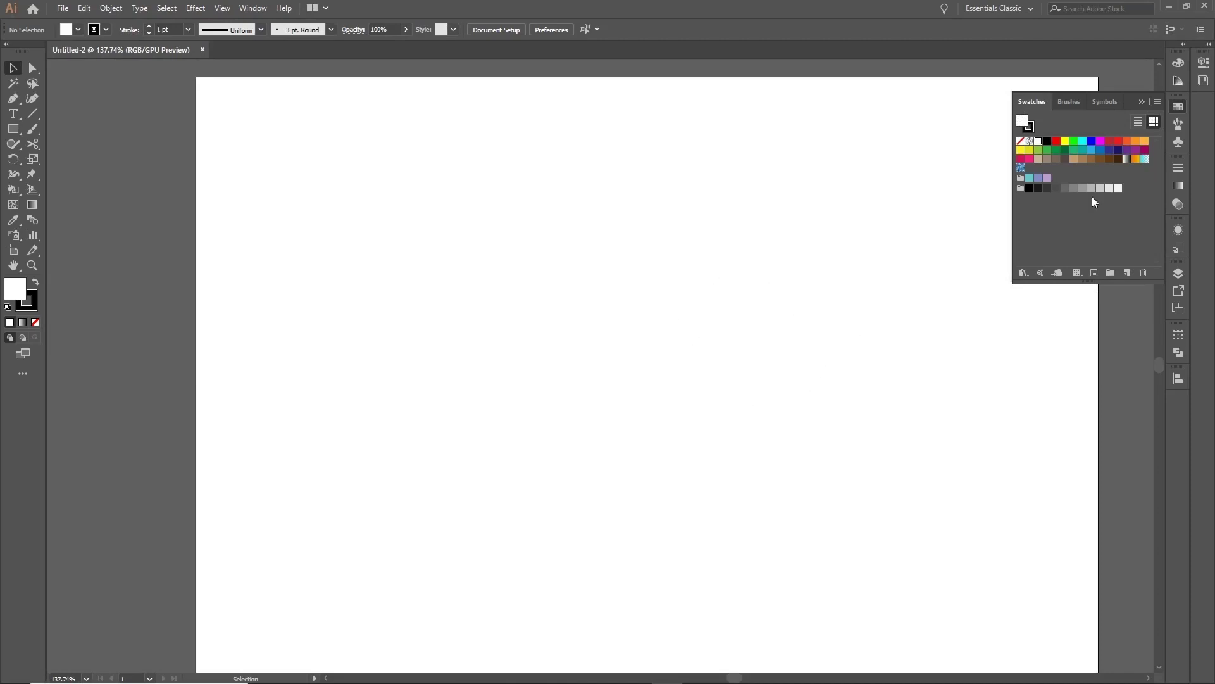
Hide the Swatches and display the Gradient settings beside the artboard
click(1178, 108)
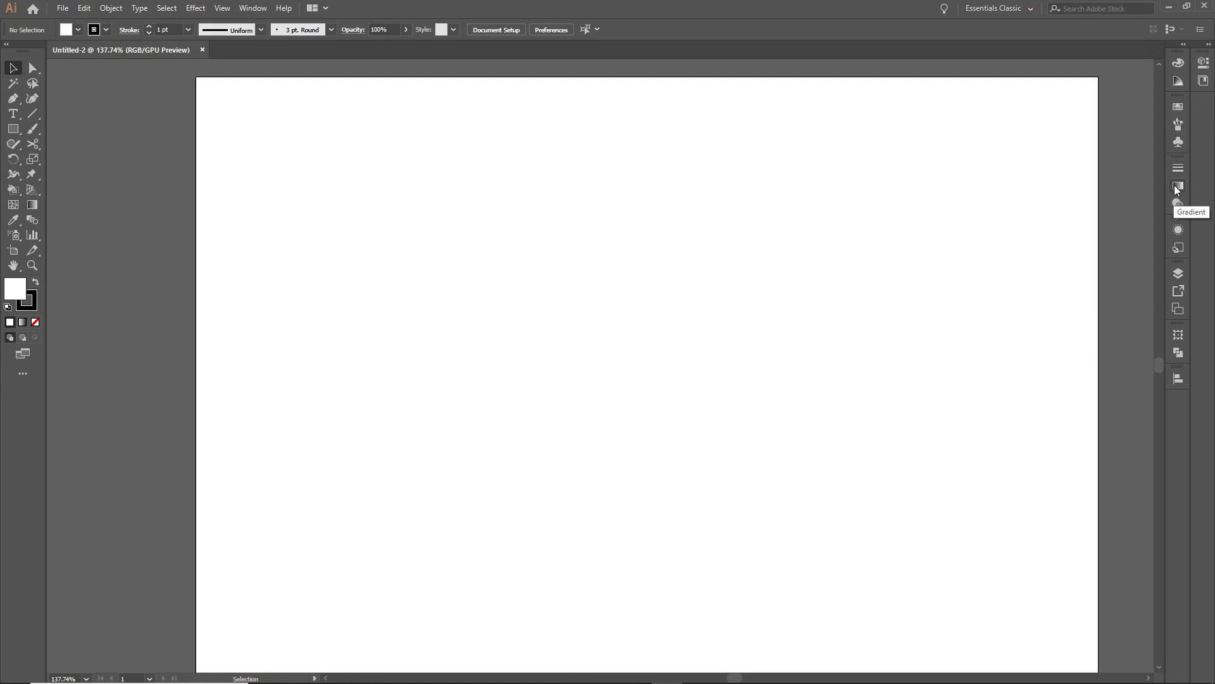
click(1177, 188)
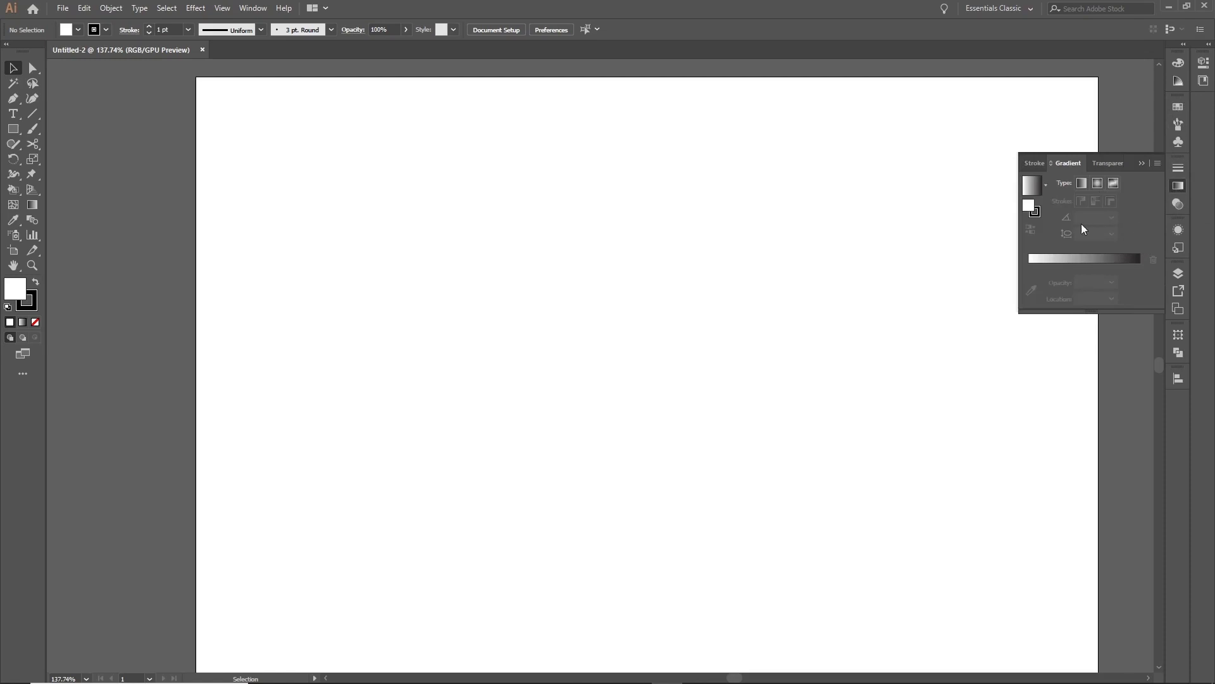
click(244, 8)
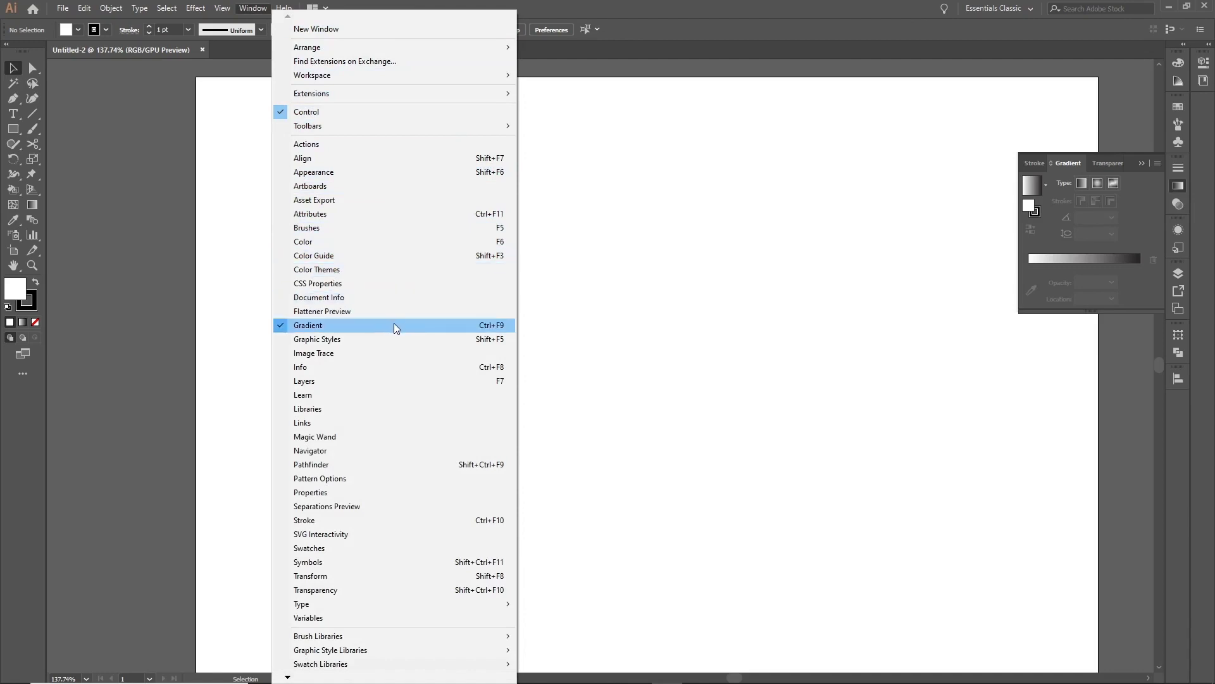
click(927, 401)
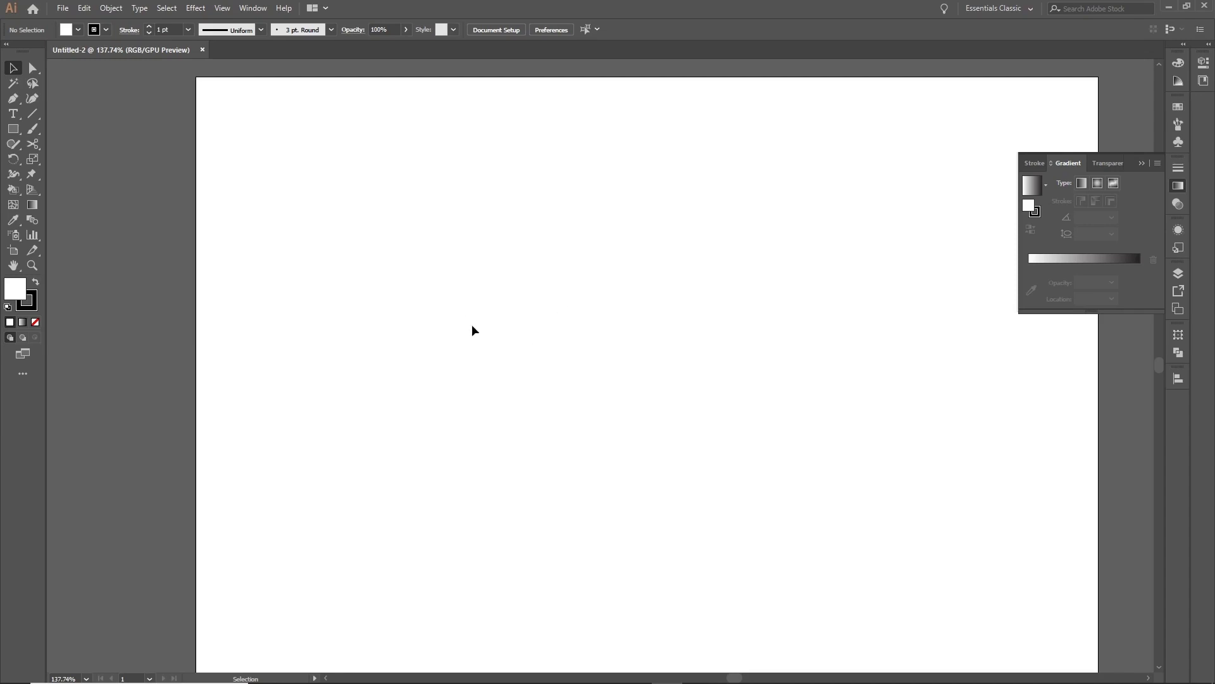
Draw a square about 213 pt wide near the middle of the artboard, with a black fill and no stroke
click(16, 132)
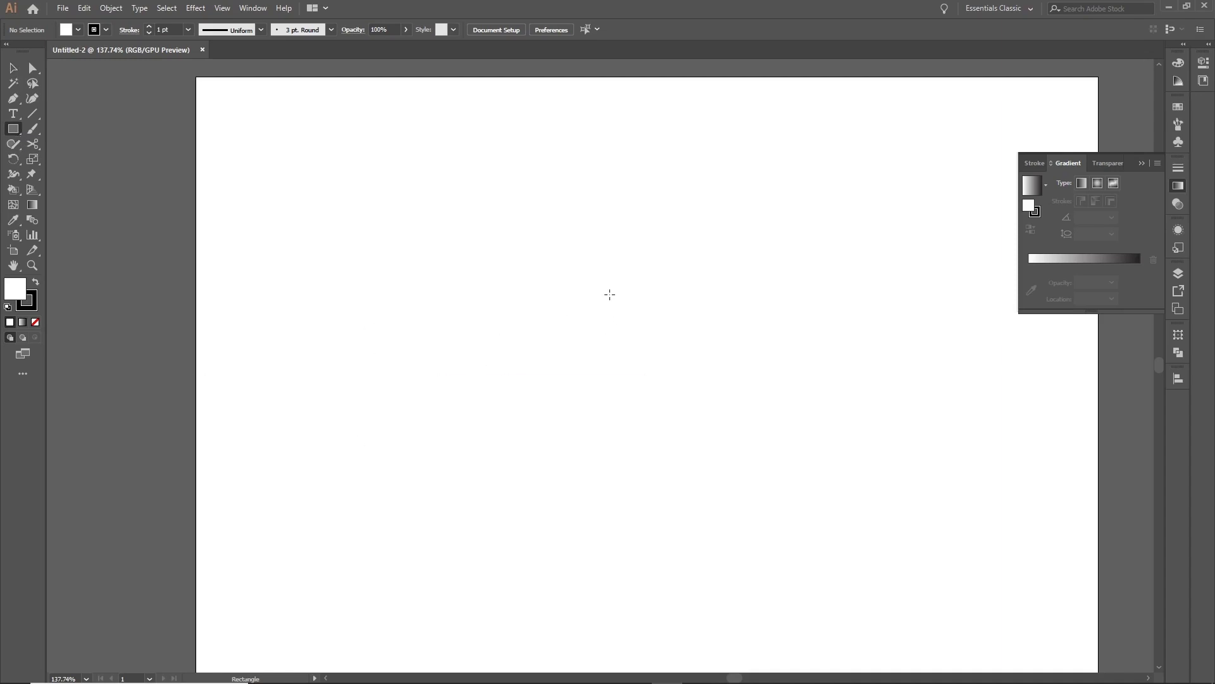
drag(568, 256, 747, 433)
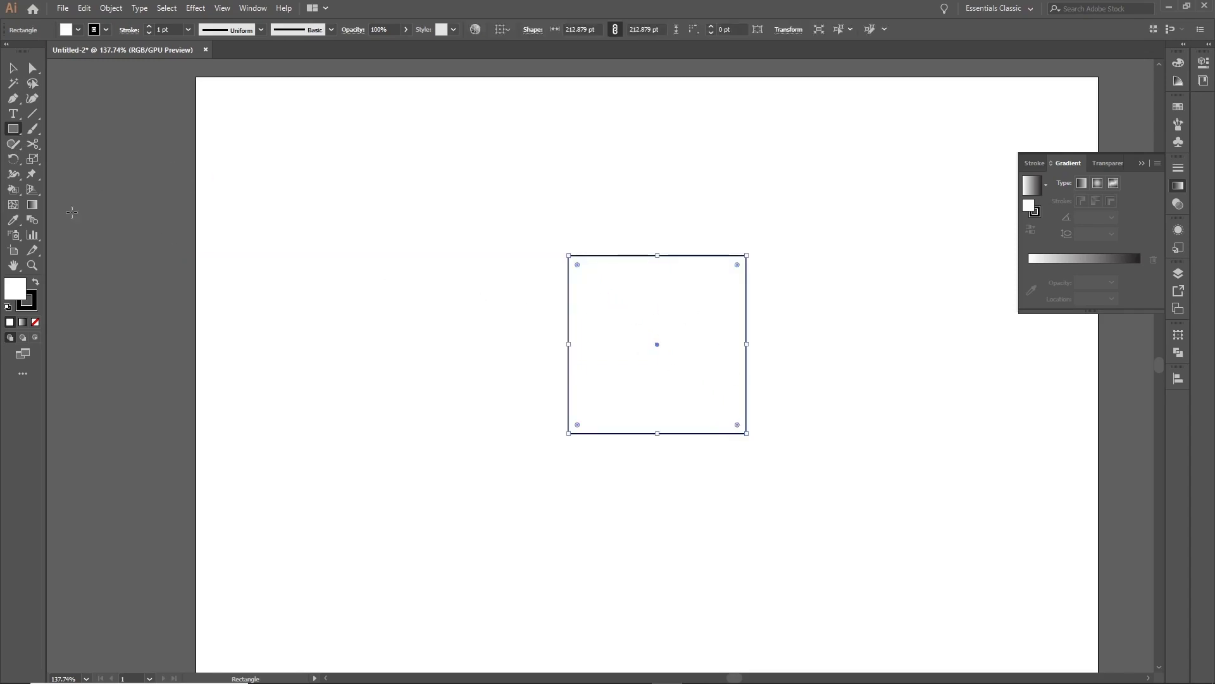
click(78, 30)
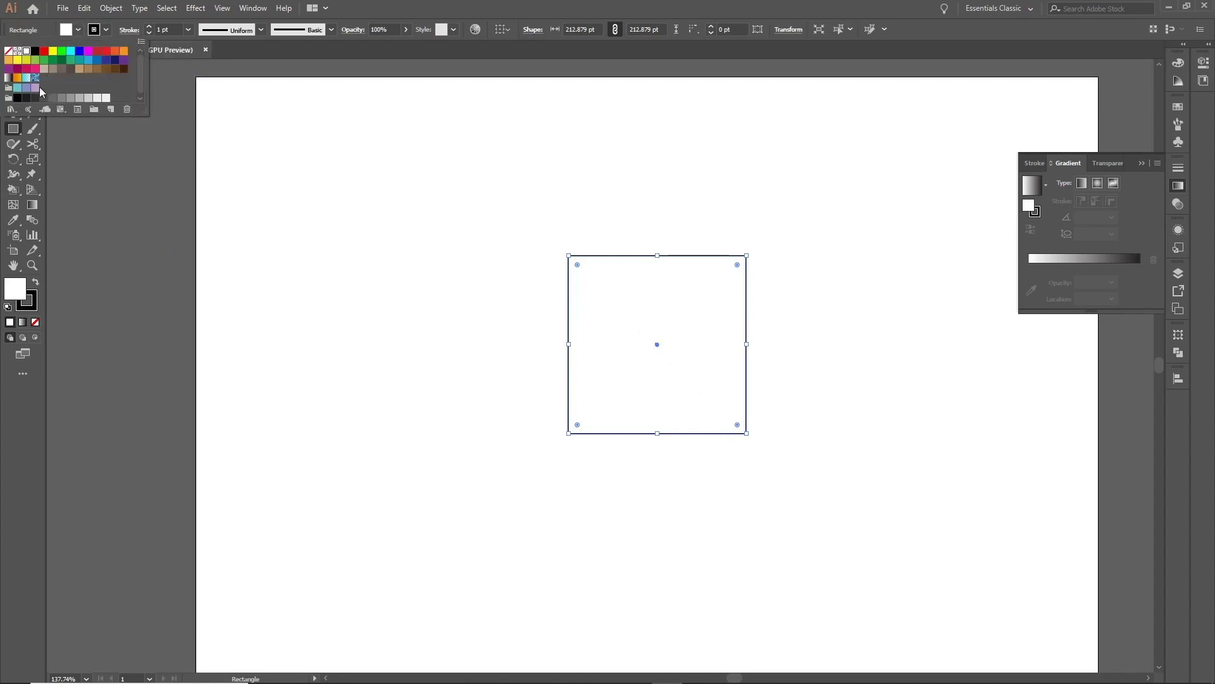
click(35, 51)
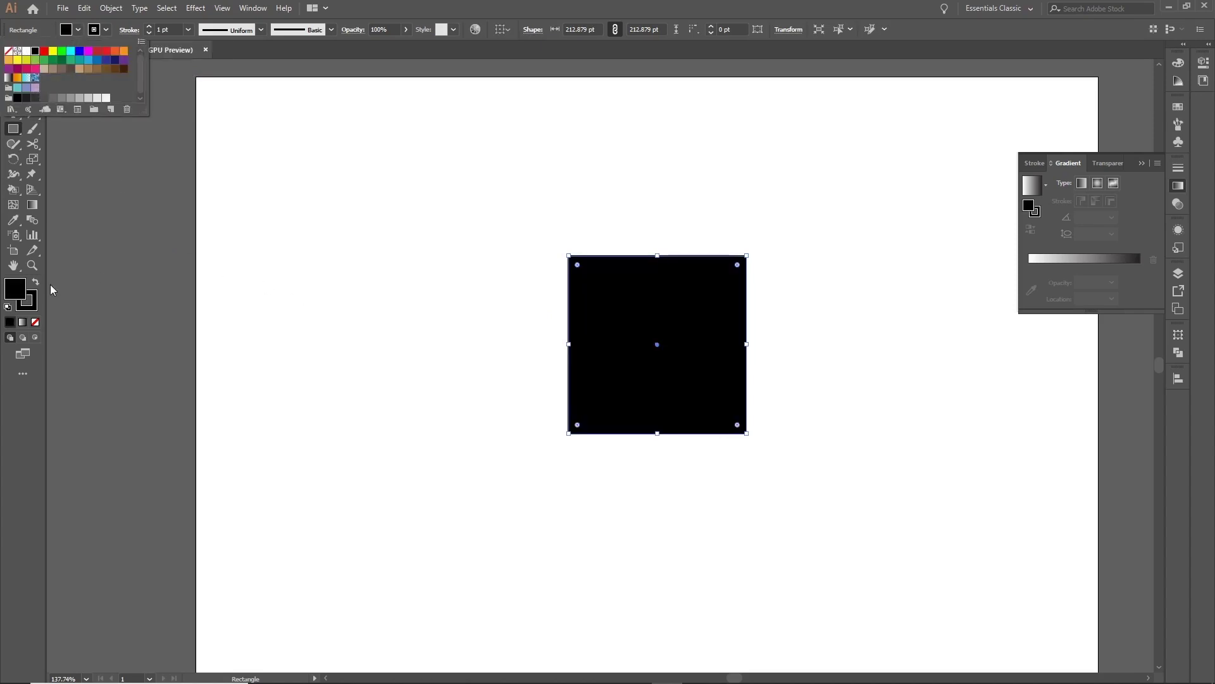
click(105, 32)
click(8, 51)
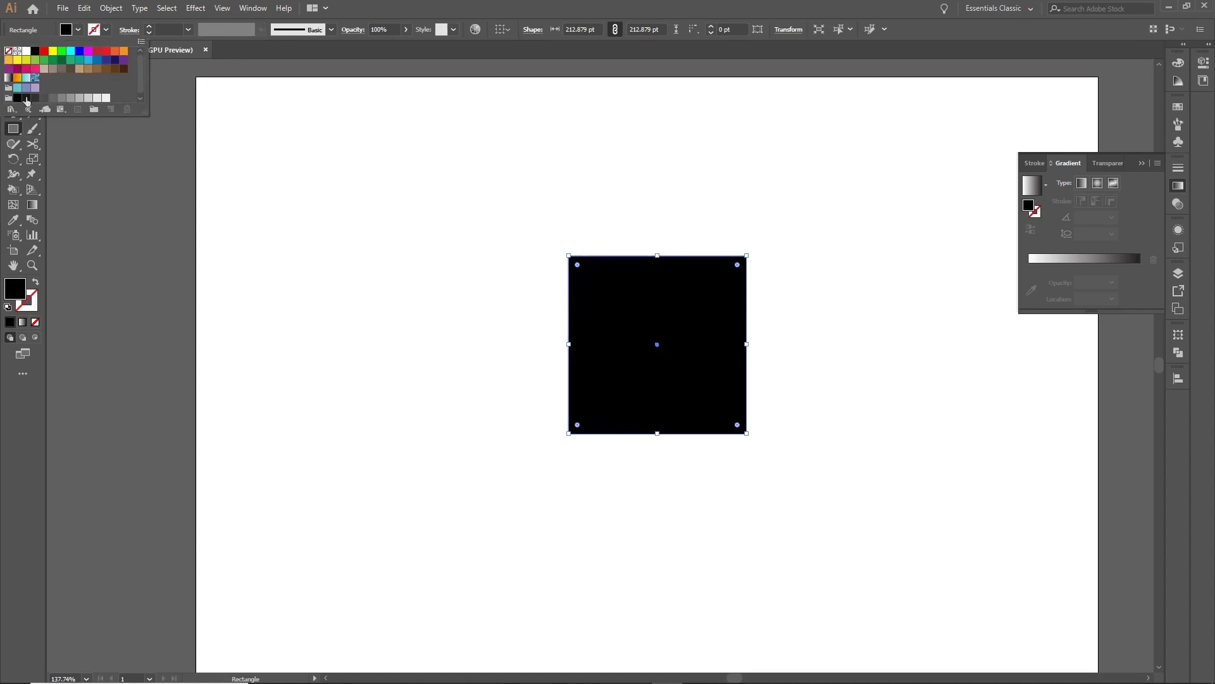
click(164, 63)
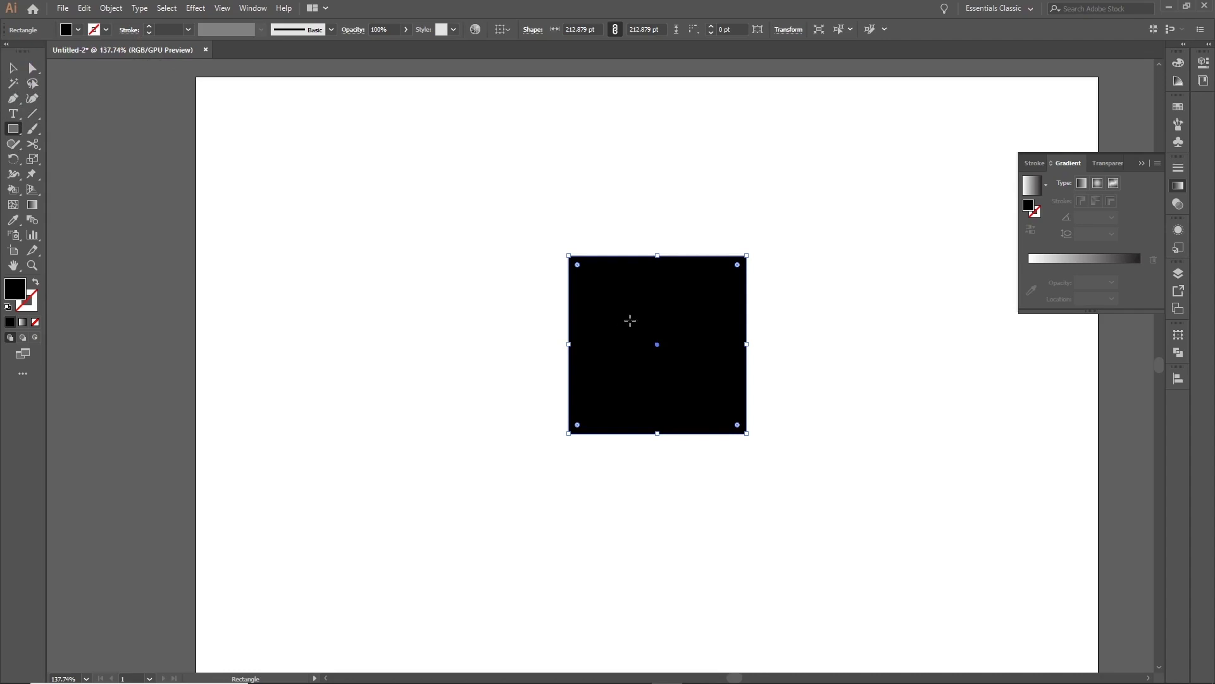
Select the square and fill it with the white-to-black linear gradient
click(15, 68)
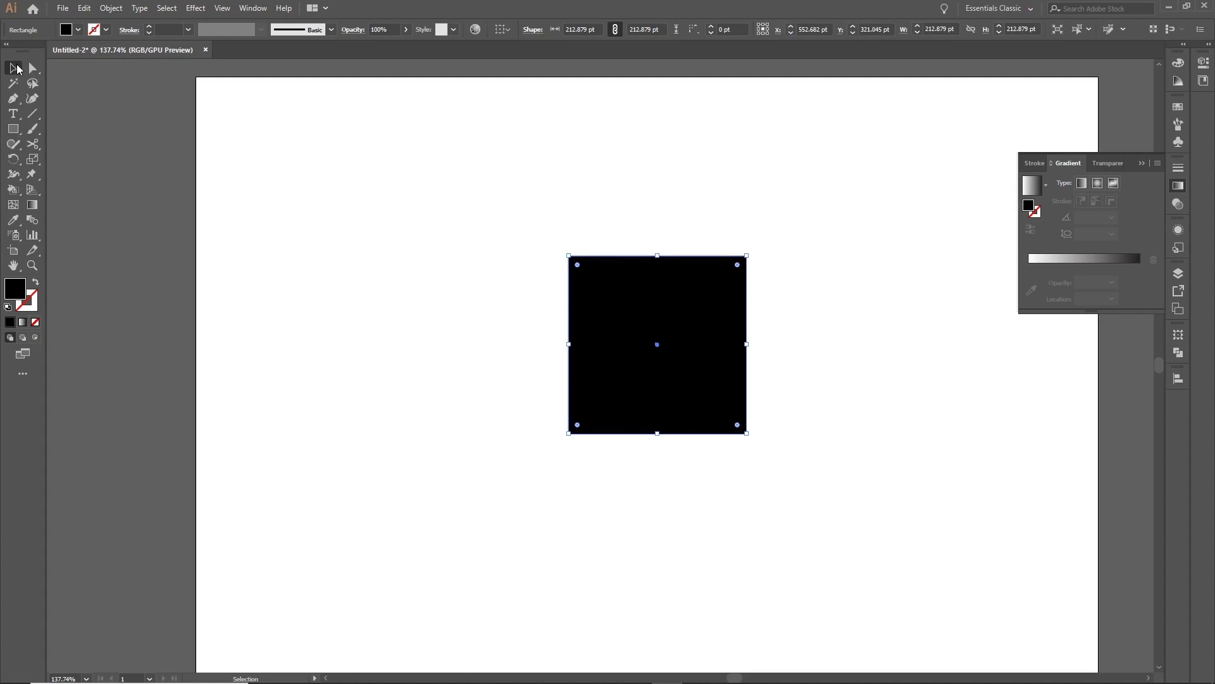
click(792, 232)
click(707, 286)
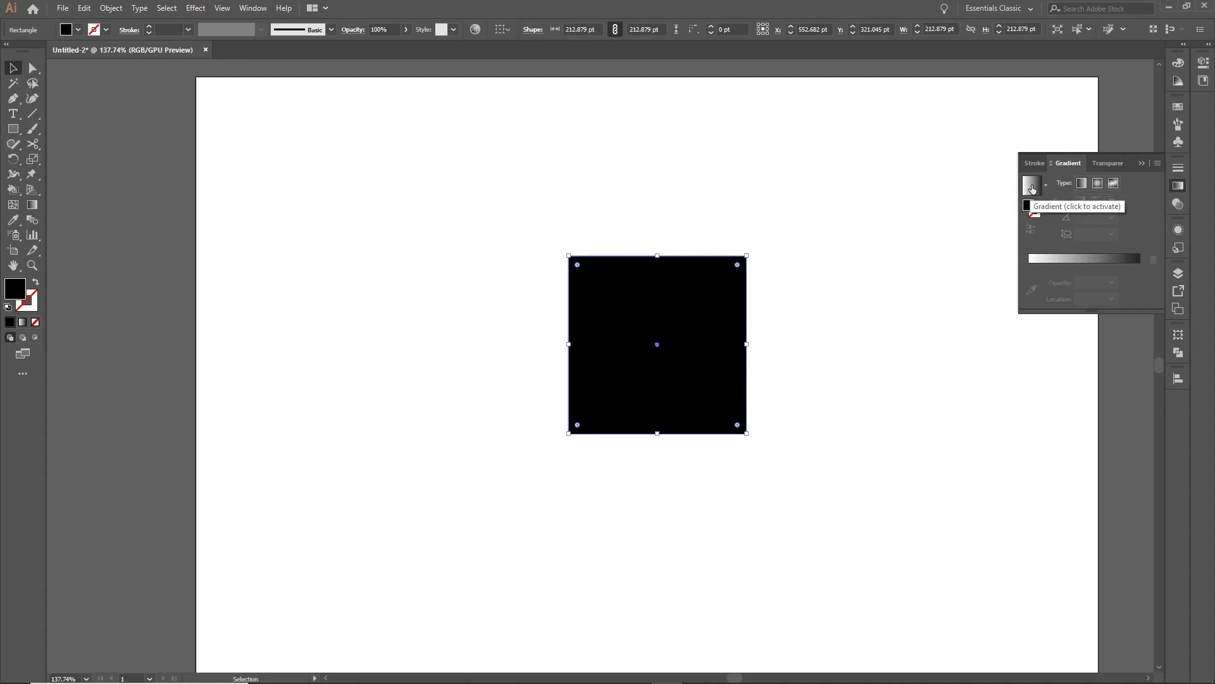
click(1065, 261)
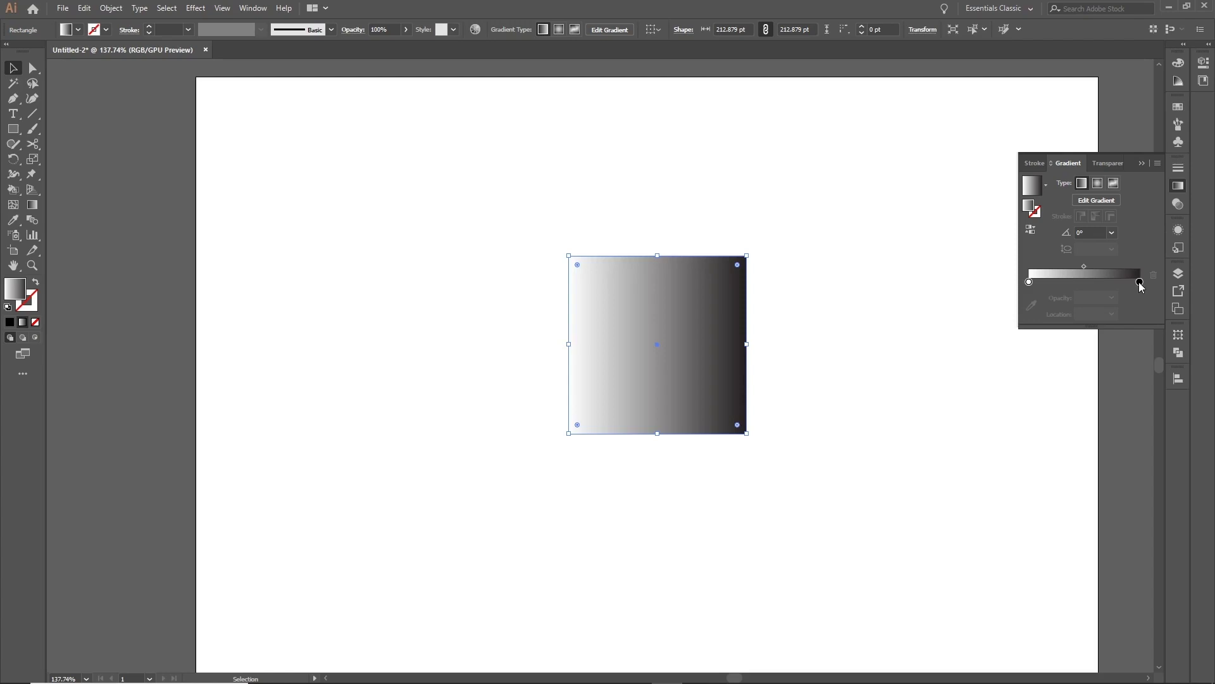
Look through the color options of the gradient's white stop and sample the dark gray area outside the artboard for it
click(1028, 282)
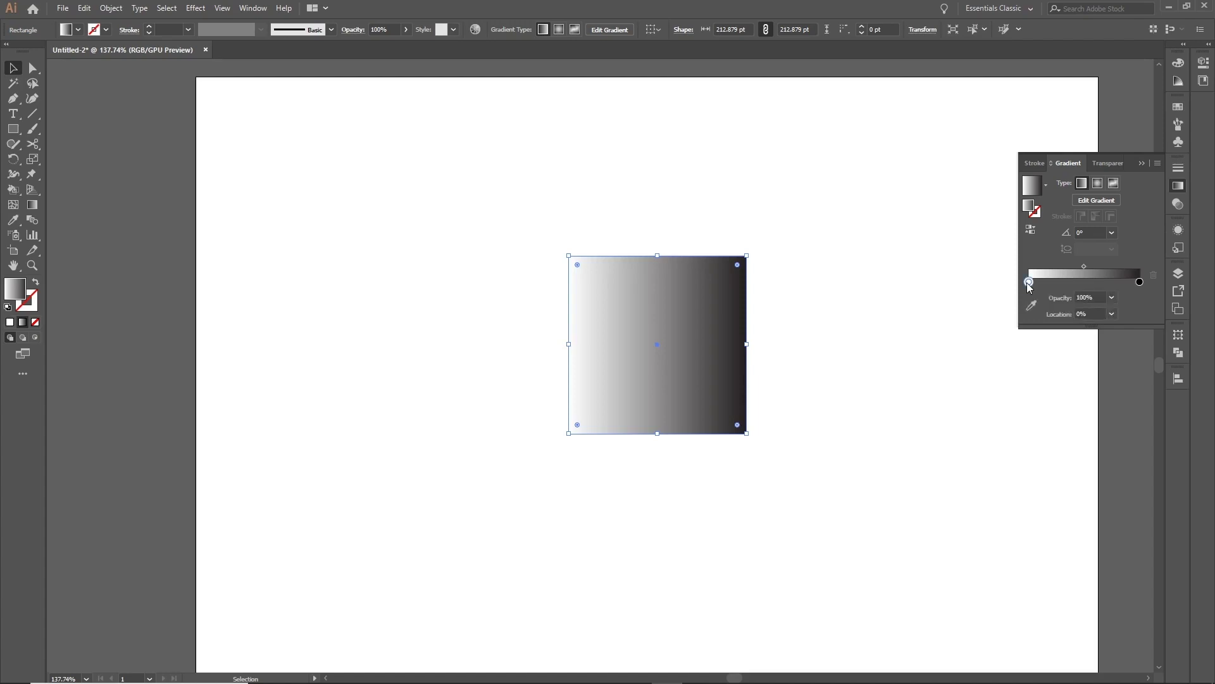
double_click(1029, 283)
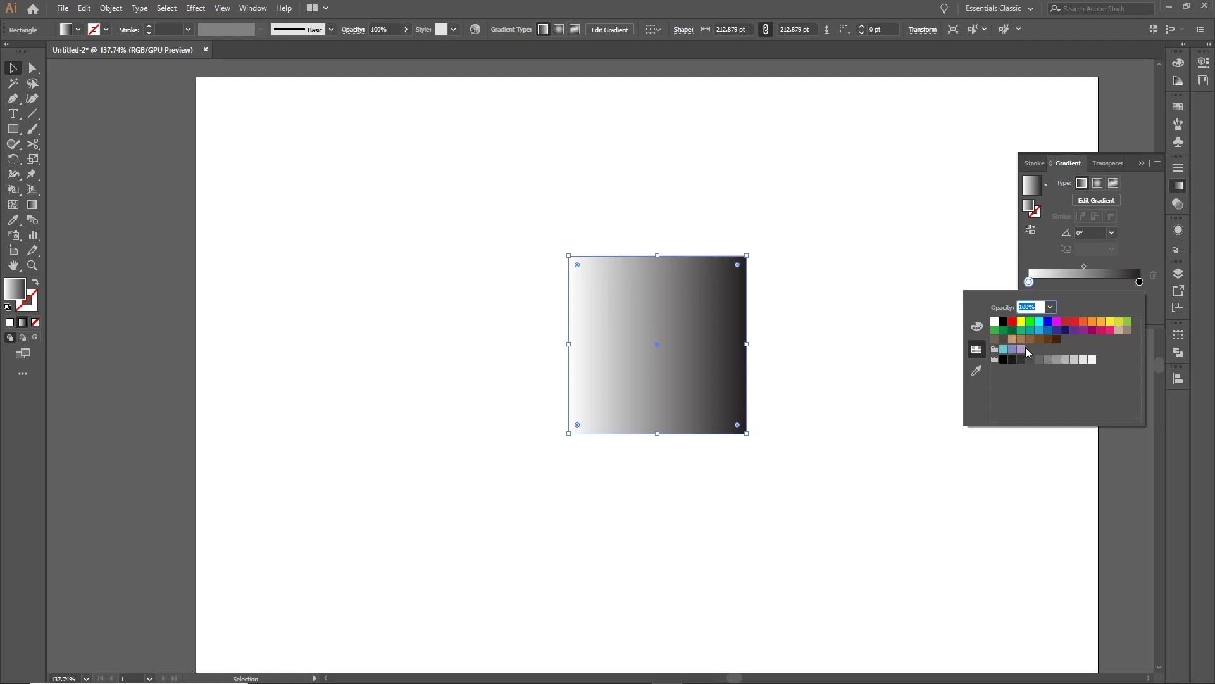
click(981, 331)
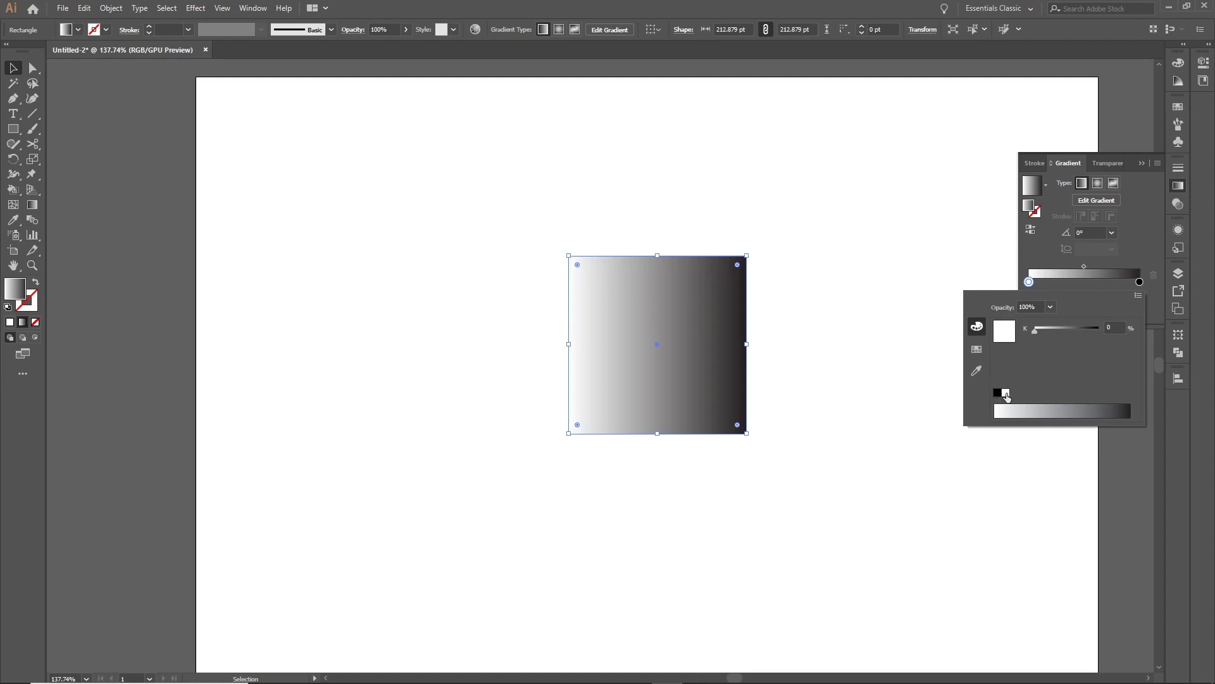
click(977, 351)
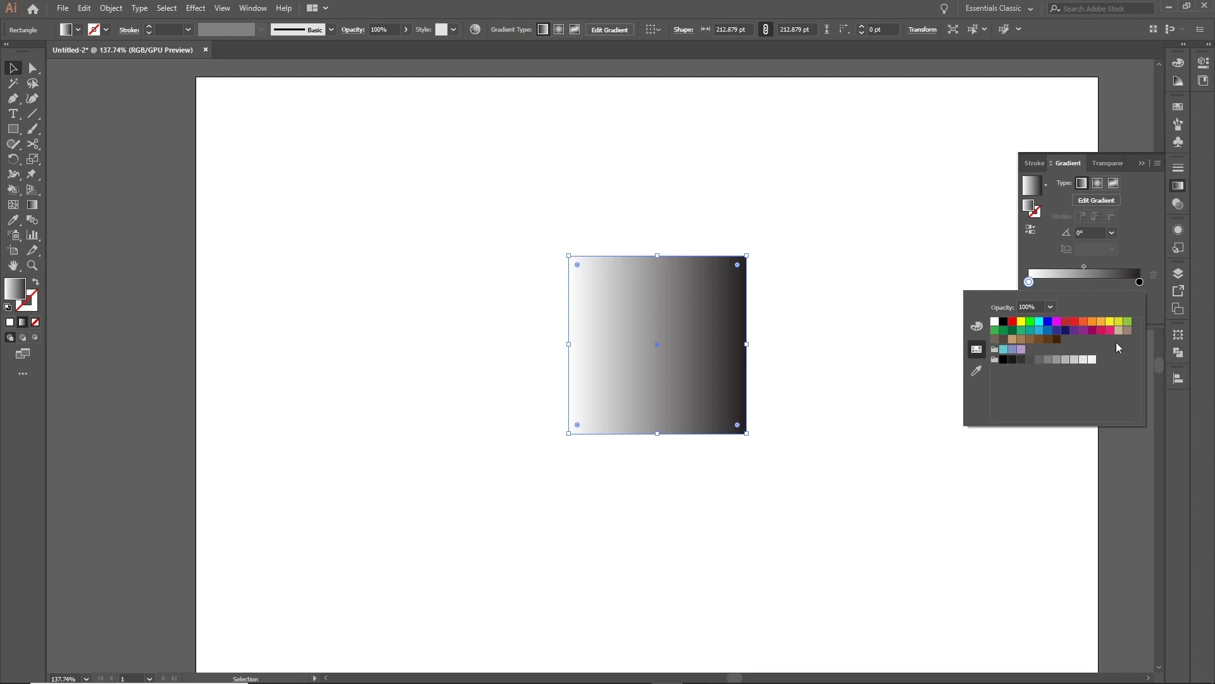
click(976, 372)
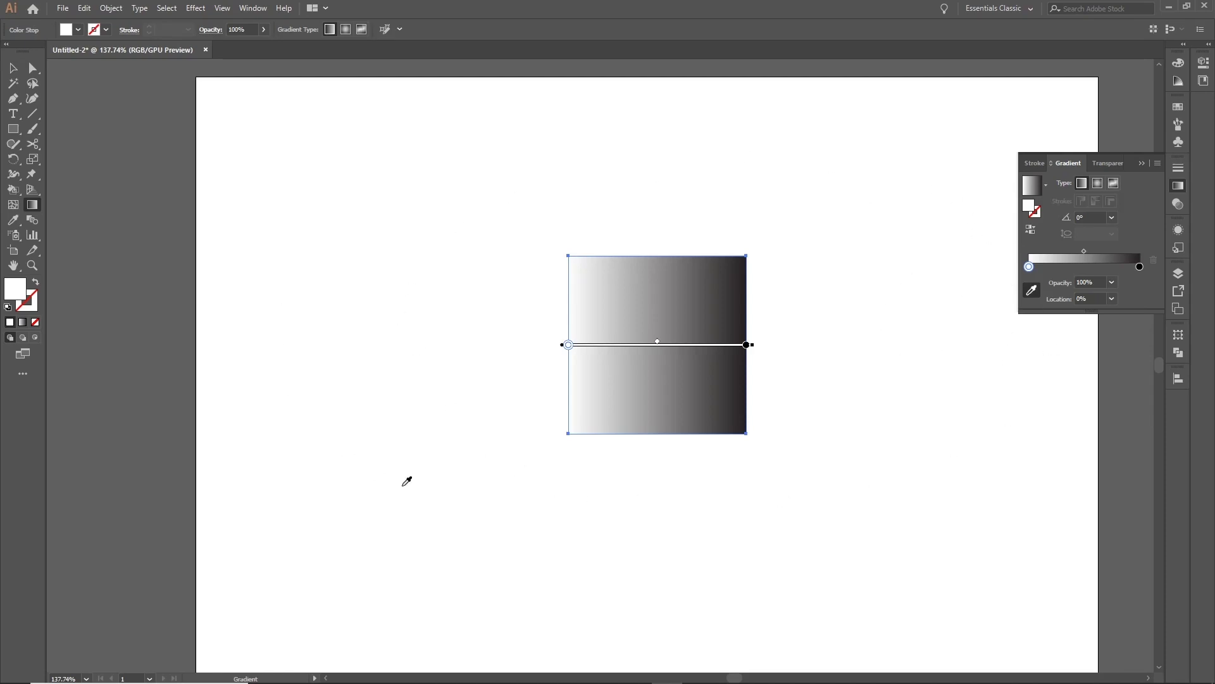
click(169, 336)
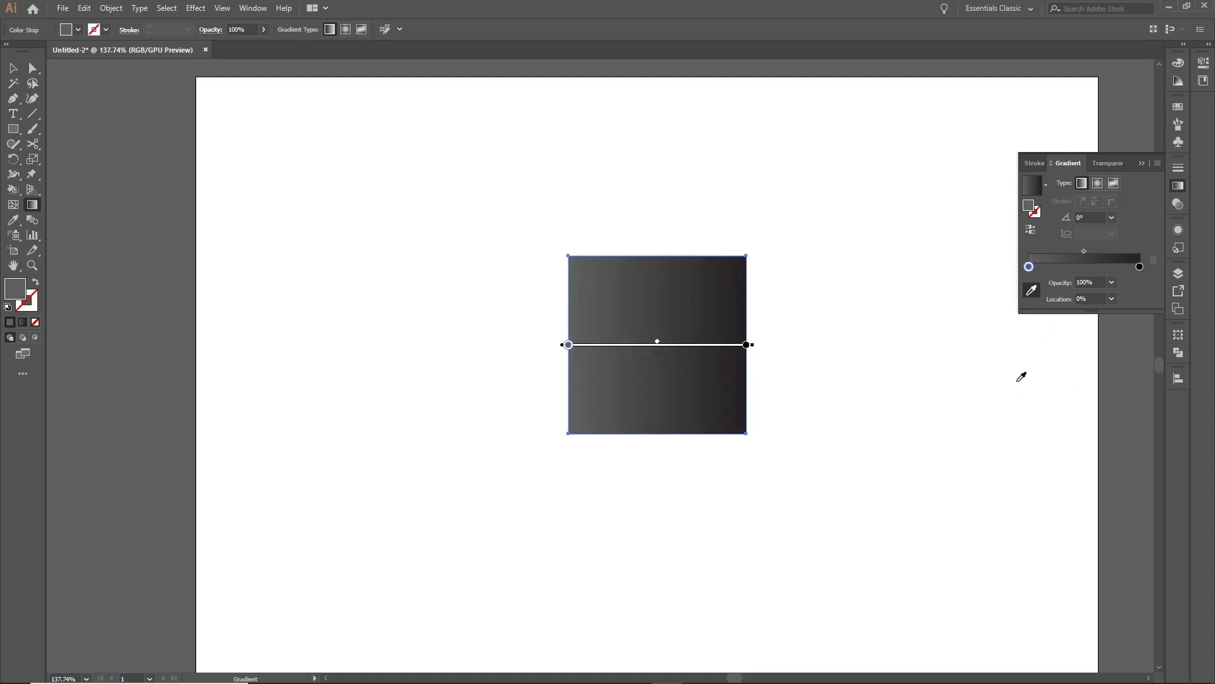
Set the gradient's starting color stop to orange and its ending color stop to yellow
double_click(1029, 266)
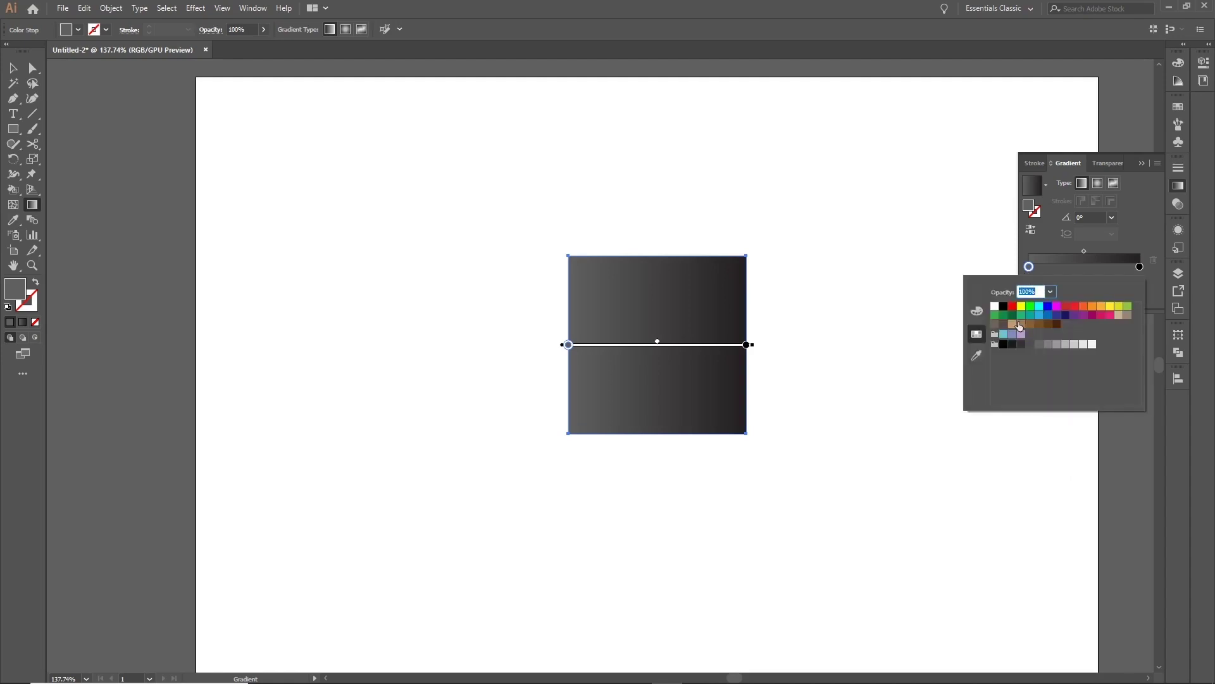
click(1083, 308)
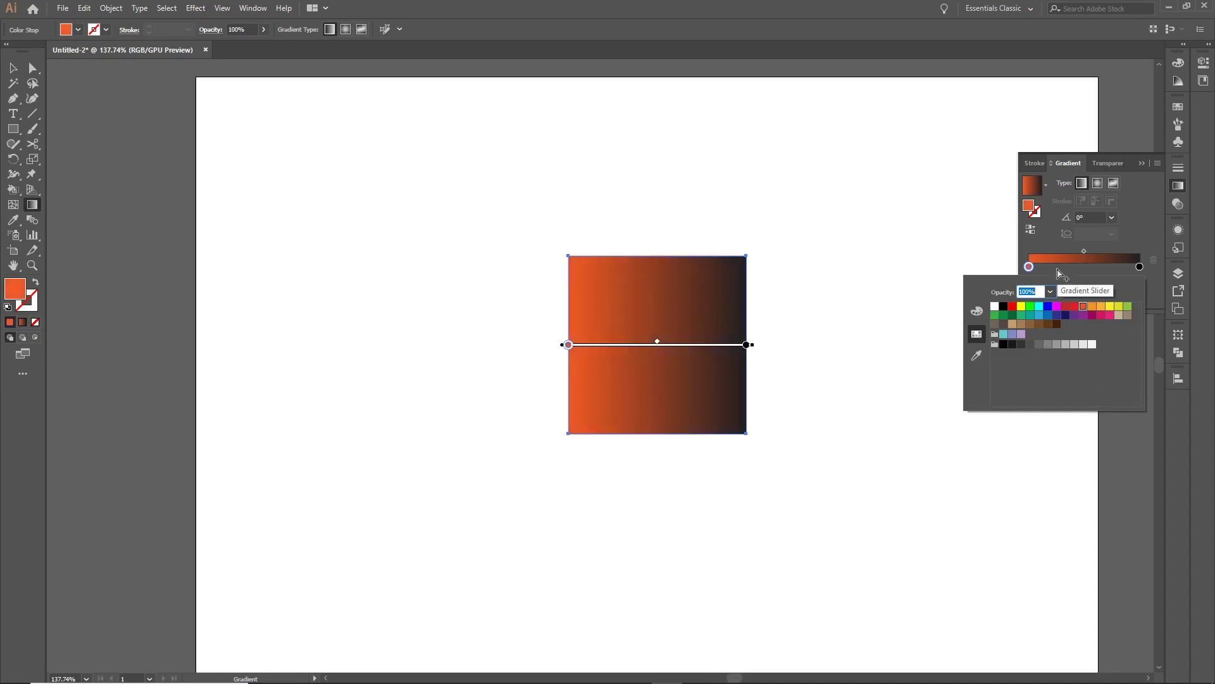
click(1140, 267)
double_click(1141, 267)
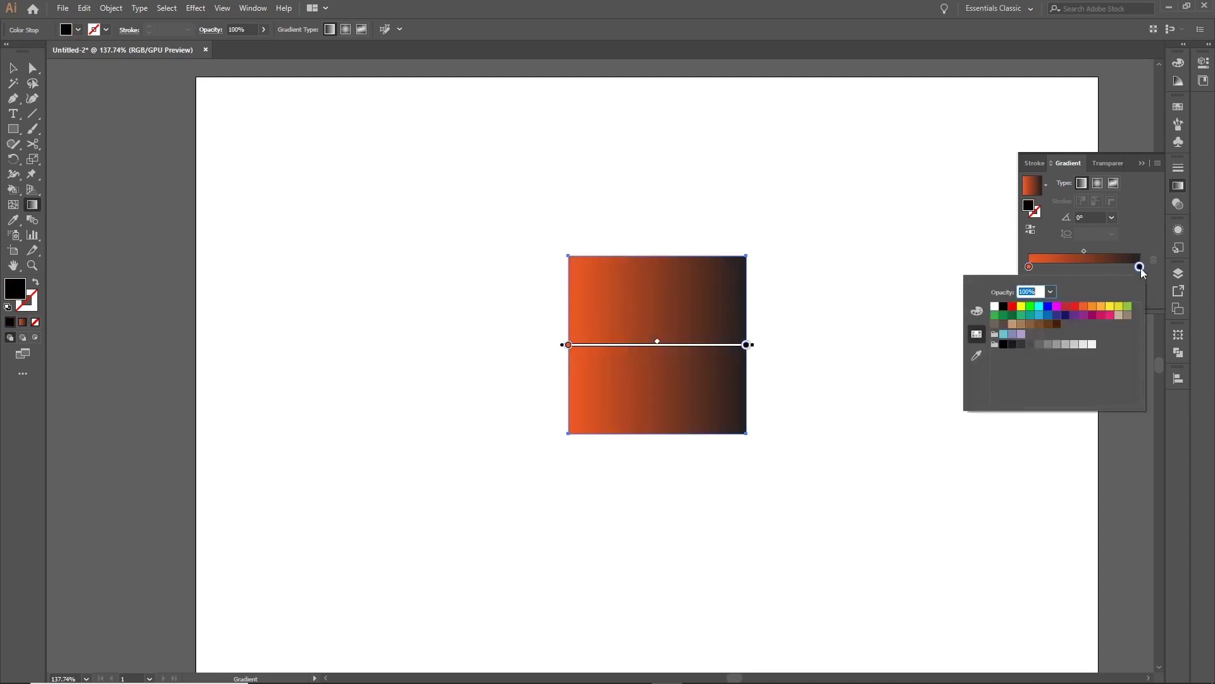
click(1111, 308)
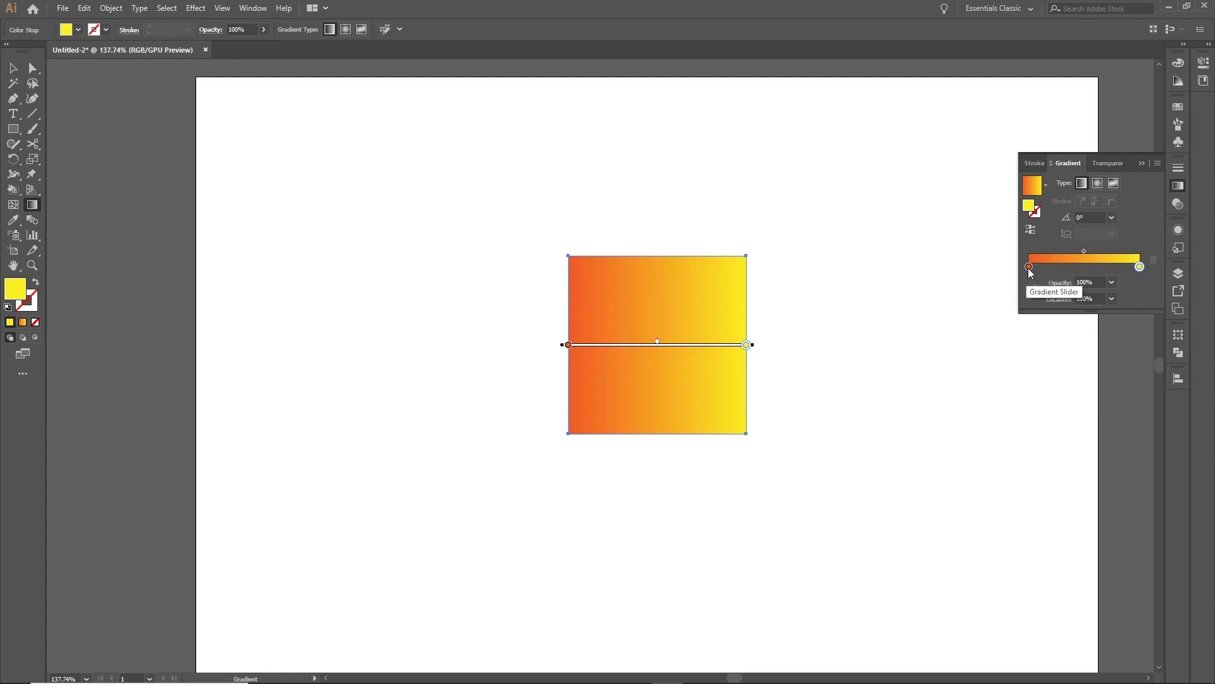
Try sliding the orange and yellow stops inward and shifting their midpoint, and return both stops to the ends of the gradient
drag(1029, 271, 1062, 270)
drag(1139, 269, 1112, 272)
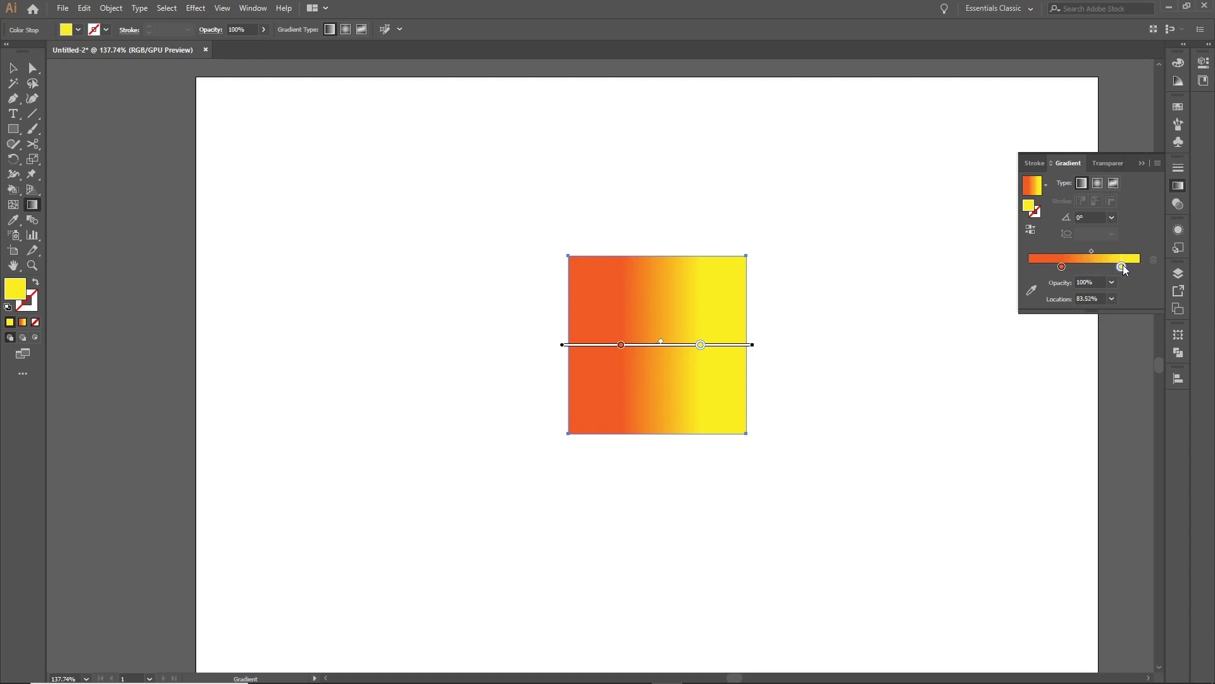
drag(1122, 265, 1124, 266)
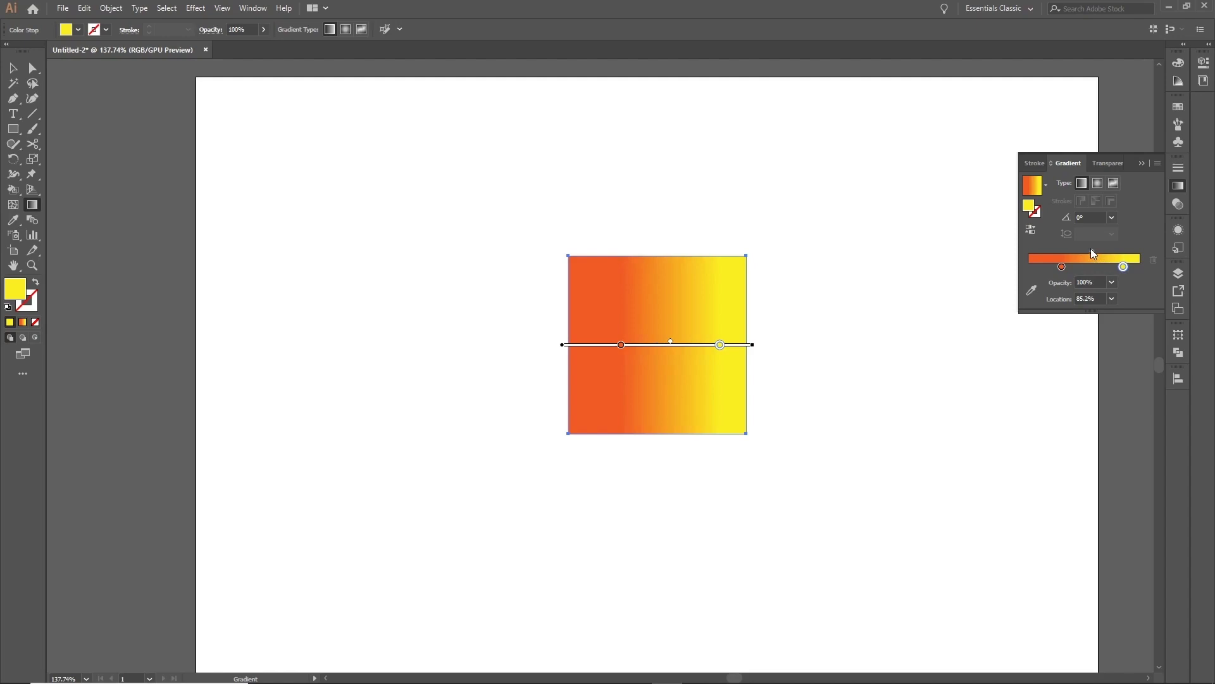
click(1092, 252)
drag(1091, 250, 1029, 267)
drag(1124, 266, 1150, 266)
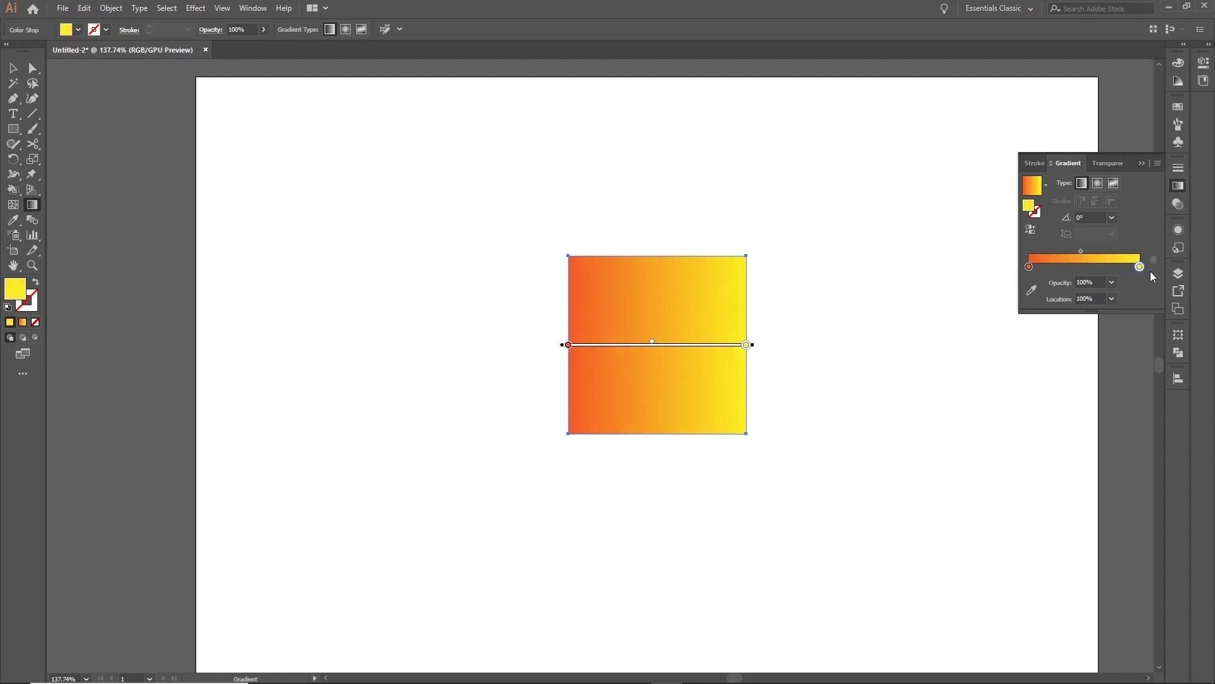
Add two color stops at about 25% and 79% between the orange and yellow ends, and move both closer together
click(1058, 267)
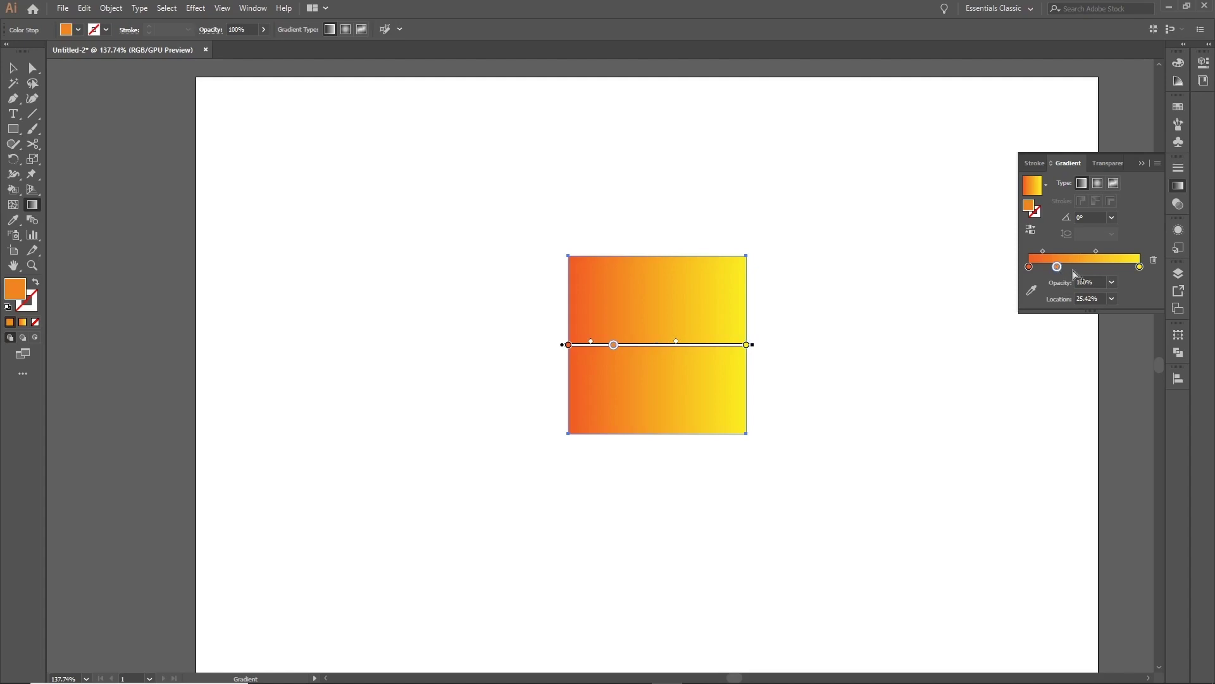
click(1117, 268)
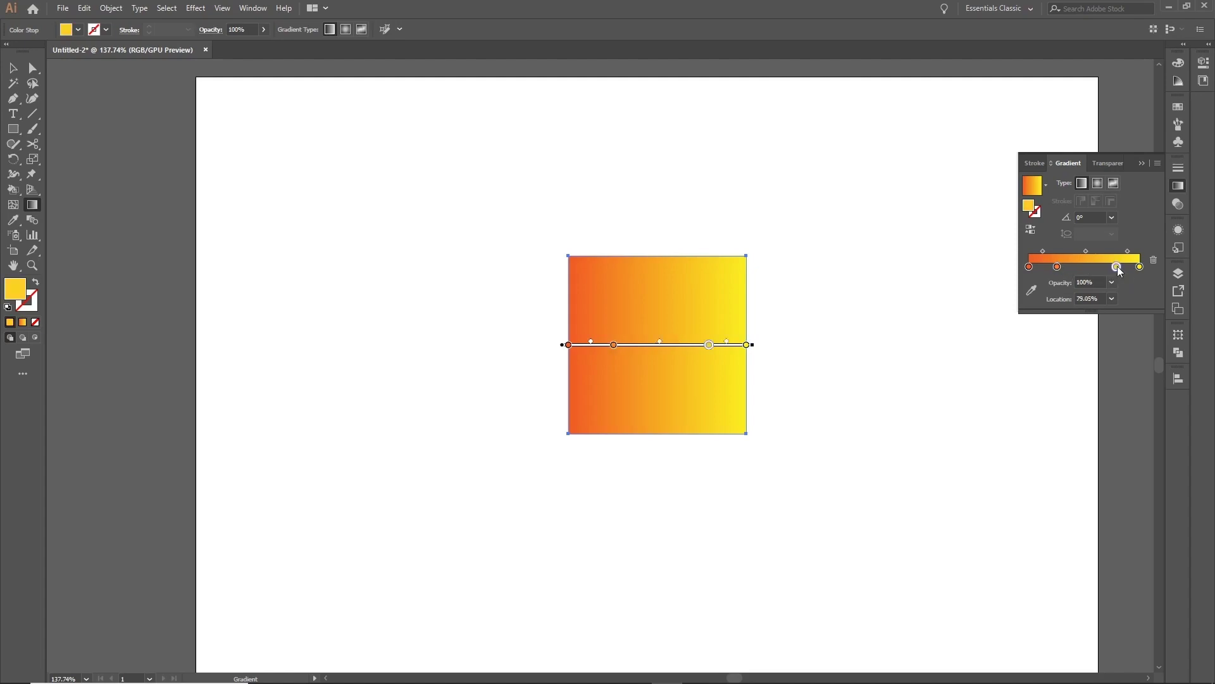
drag(1058, 267, 1107, 267)
Color the inner stop nearer the orange end magenta and the inner stop nearer the yellow end light blue
double_click(1064, 267)
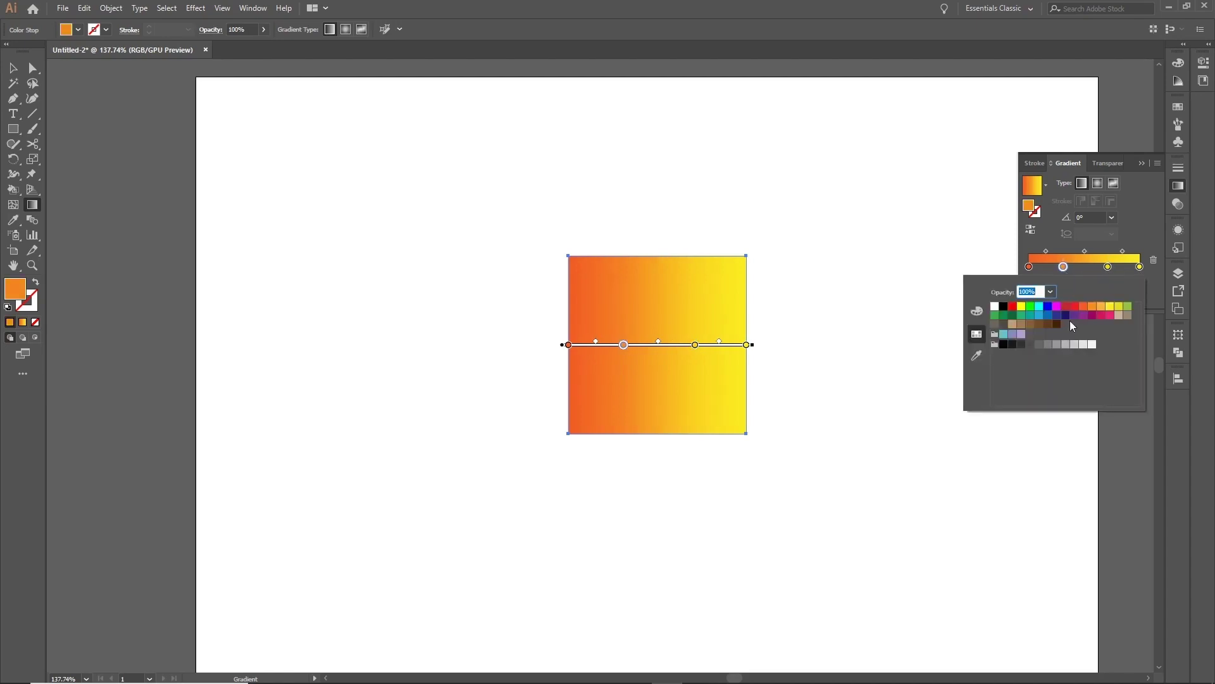
click(1063, 307)
click(1107, 268)
double_click(1107, 266)
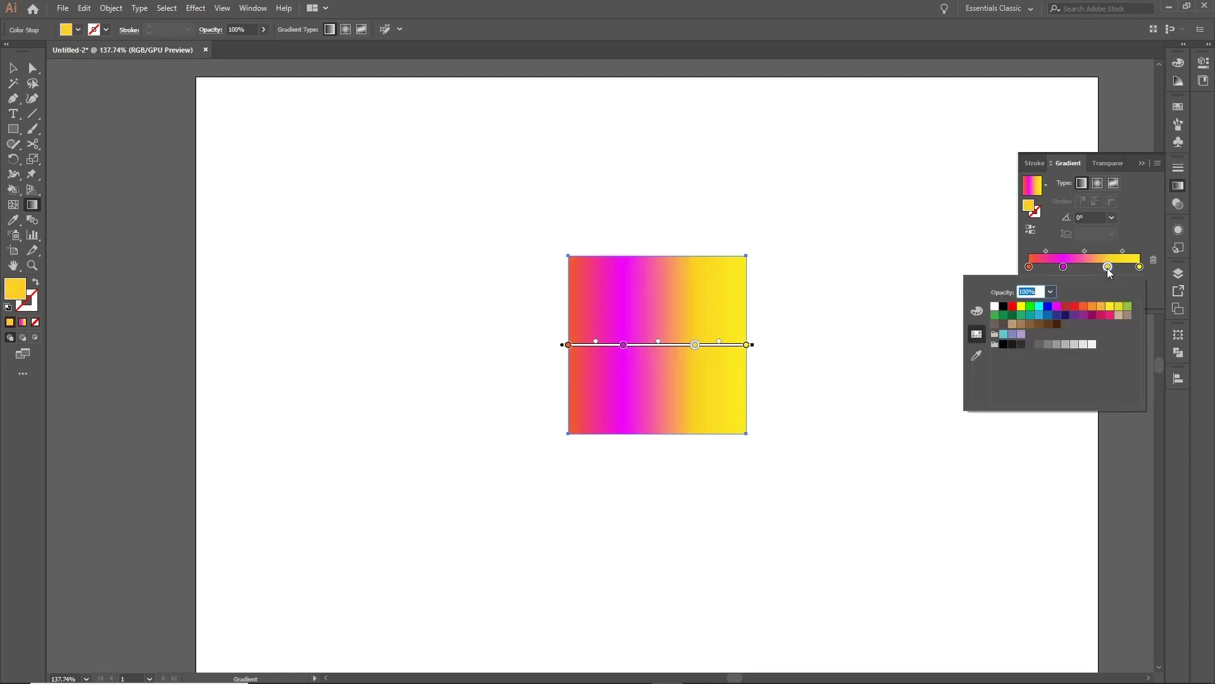
click(1040, 315)
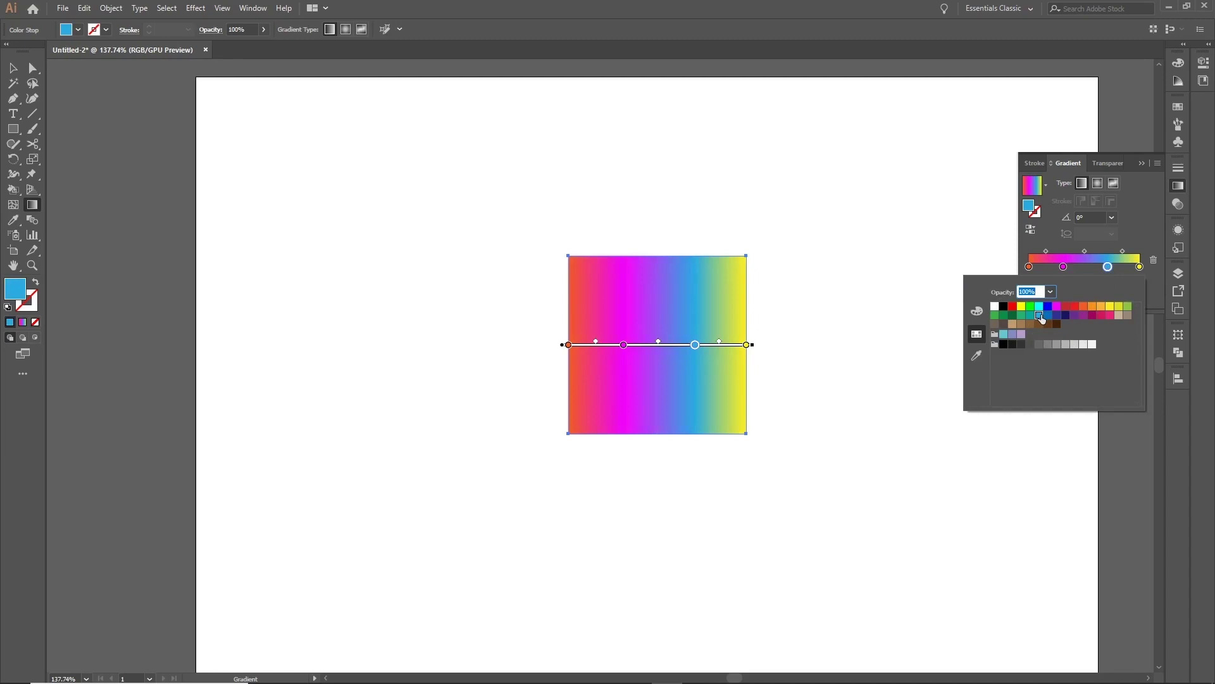
Move the magenta and light blue color stops slightly closer together, to about 35% and 69%
click(1090, 274)
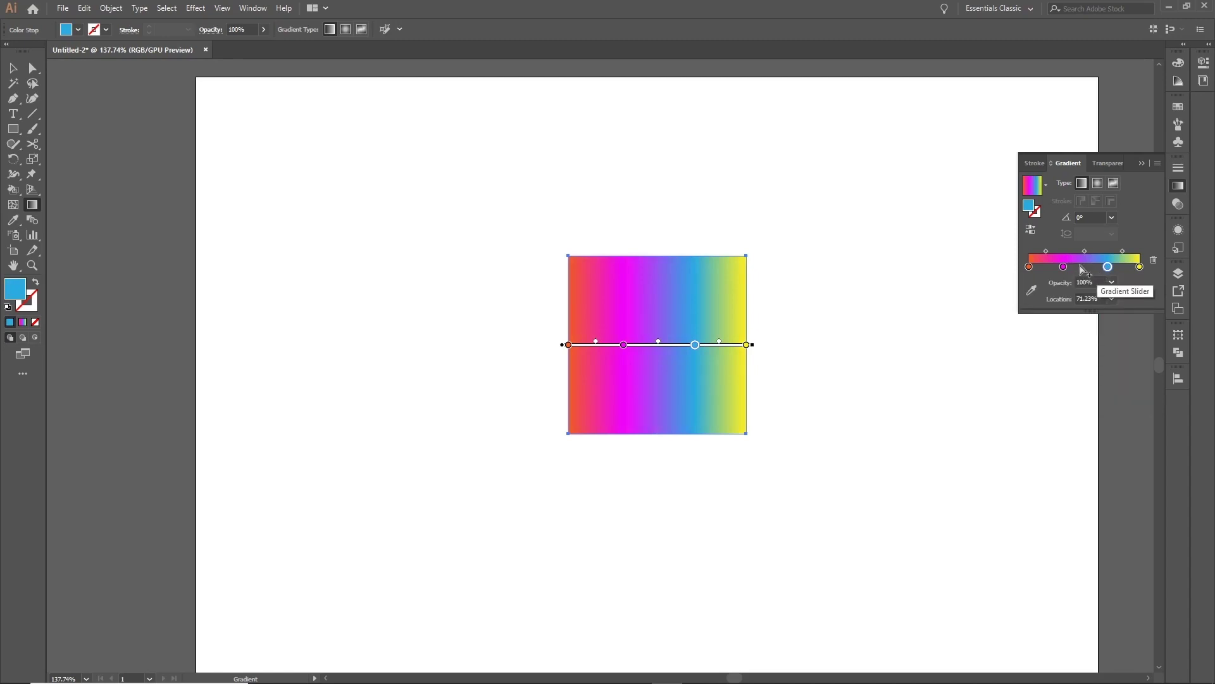
drag(1063, 268, 1107, 270)
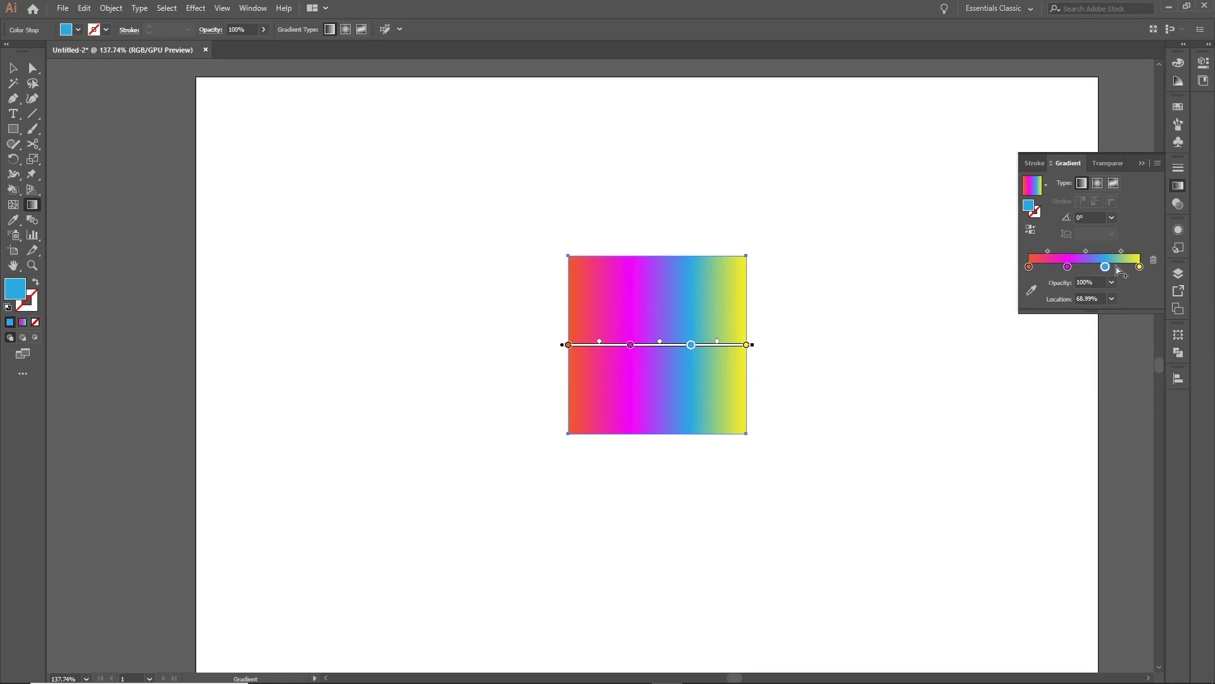
Add a color stop at about 52% between the magenta and light blue stops and color it black
click(1086, 266)
double_click(1086, 267)
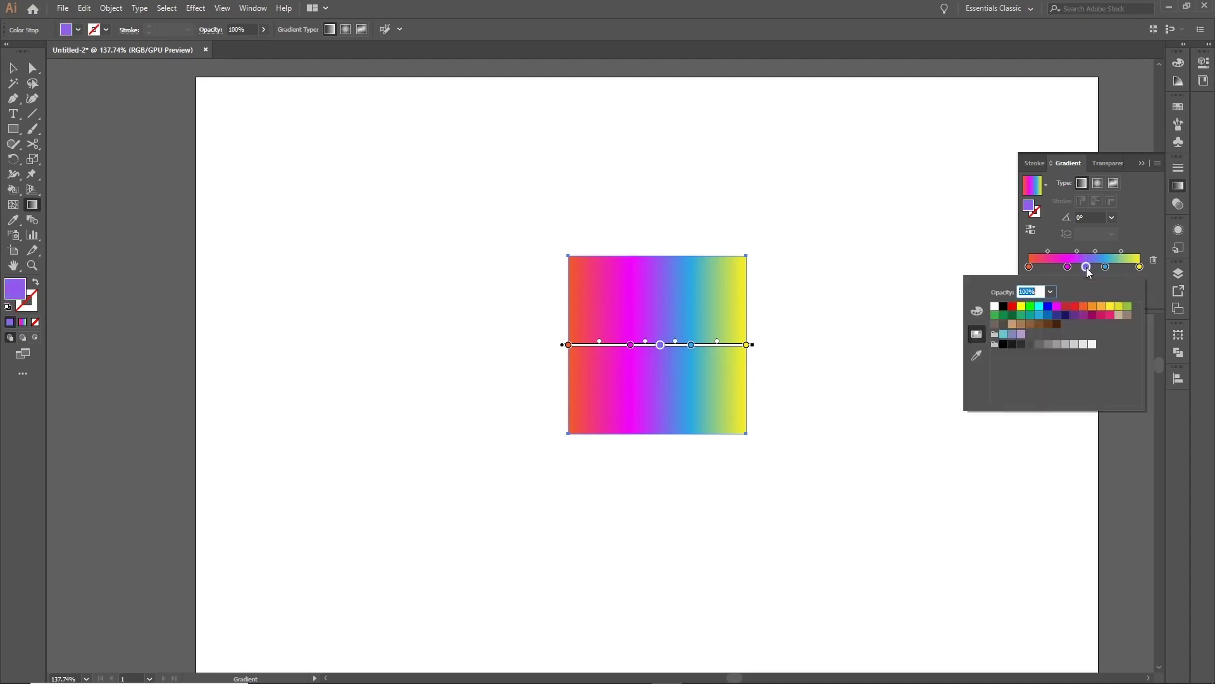
click(1004, 307)
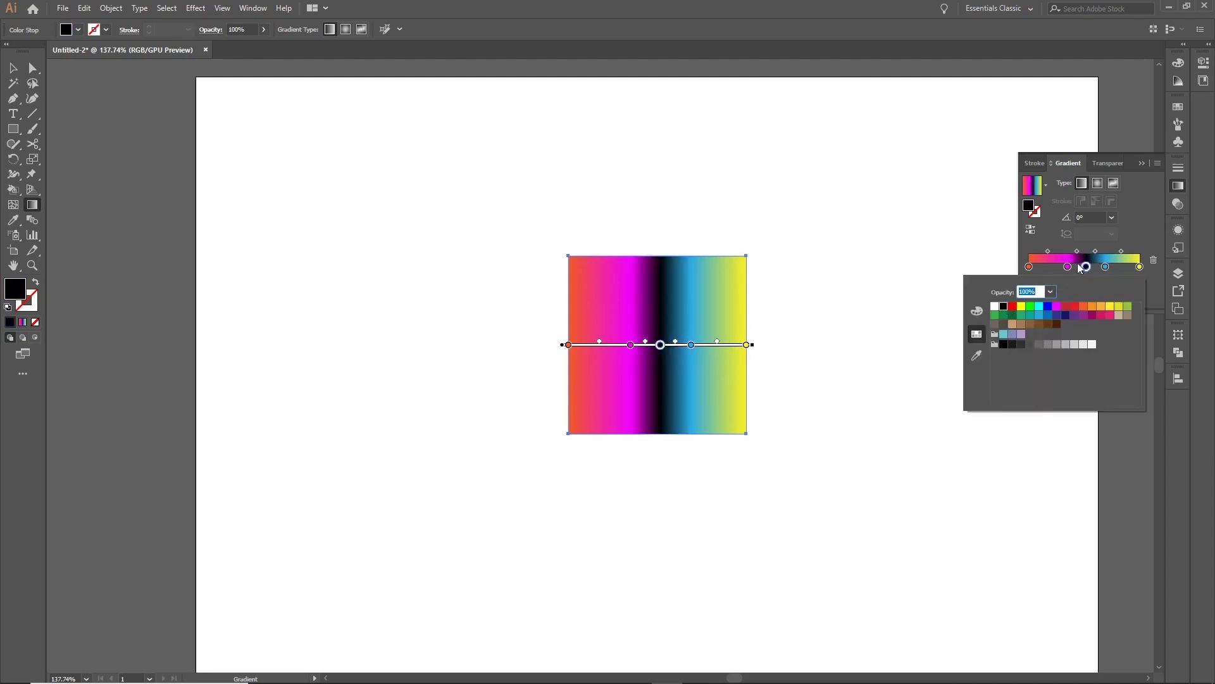
click(1138, 235)
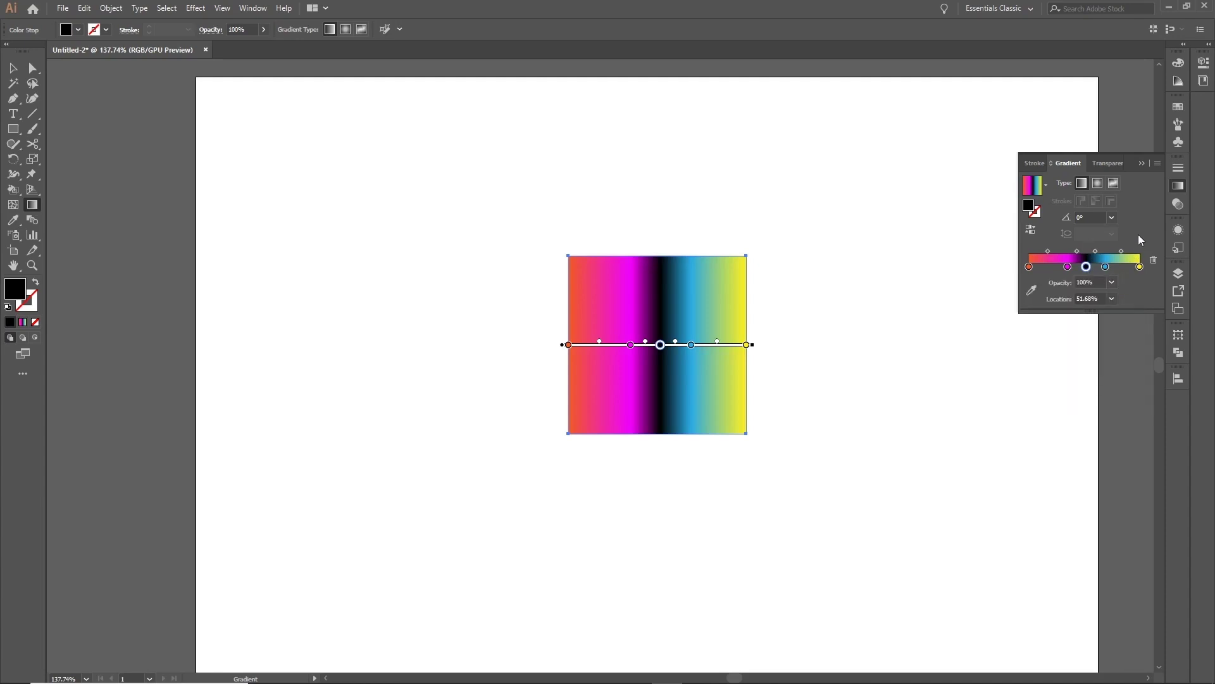
Remove the black color stop from the gradient
click(1106, 267)
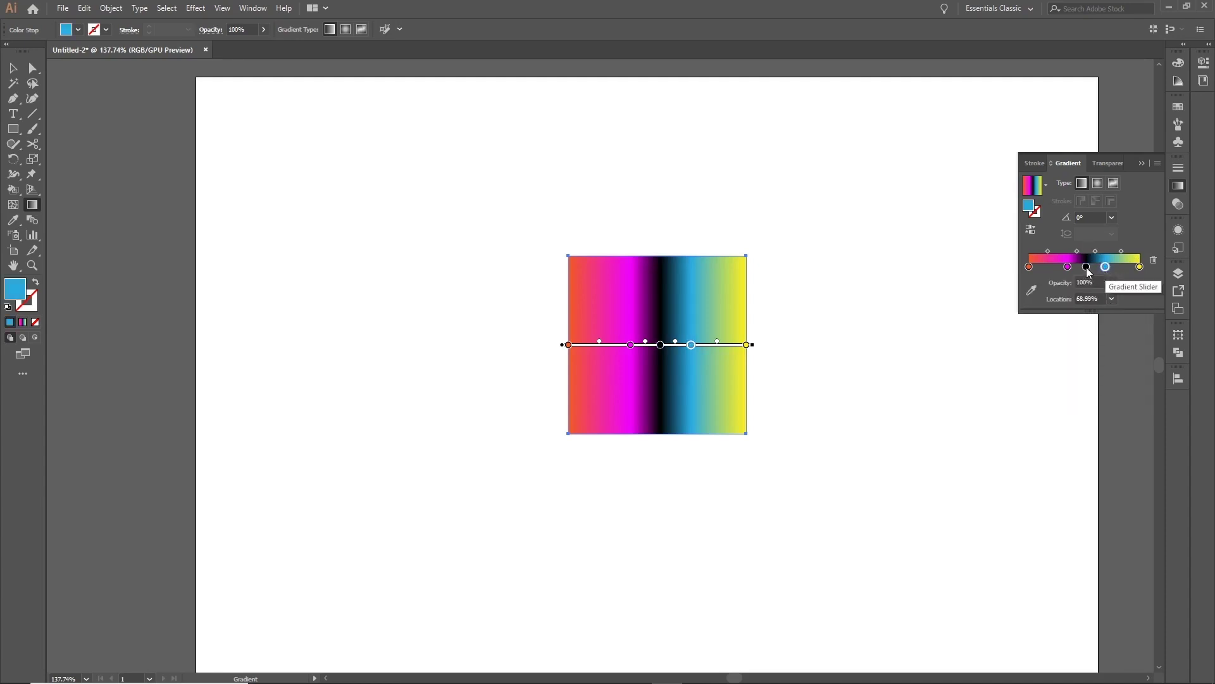
click(1086, 267)
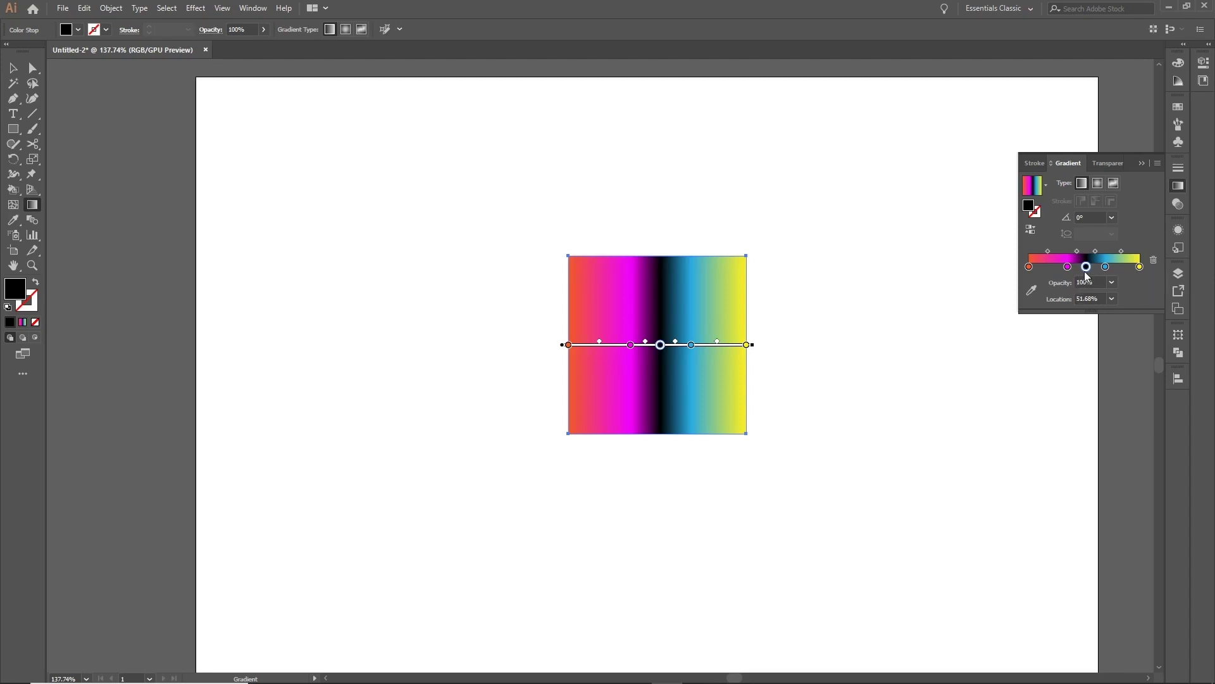
drag(1087, 269, 1090, 316)
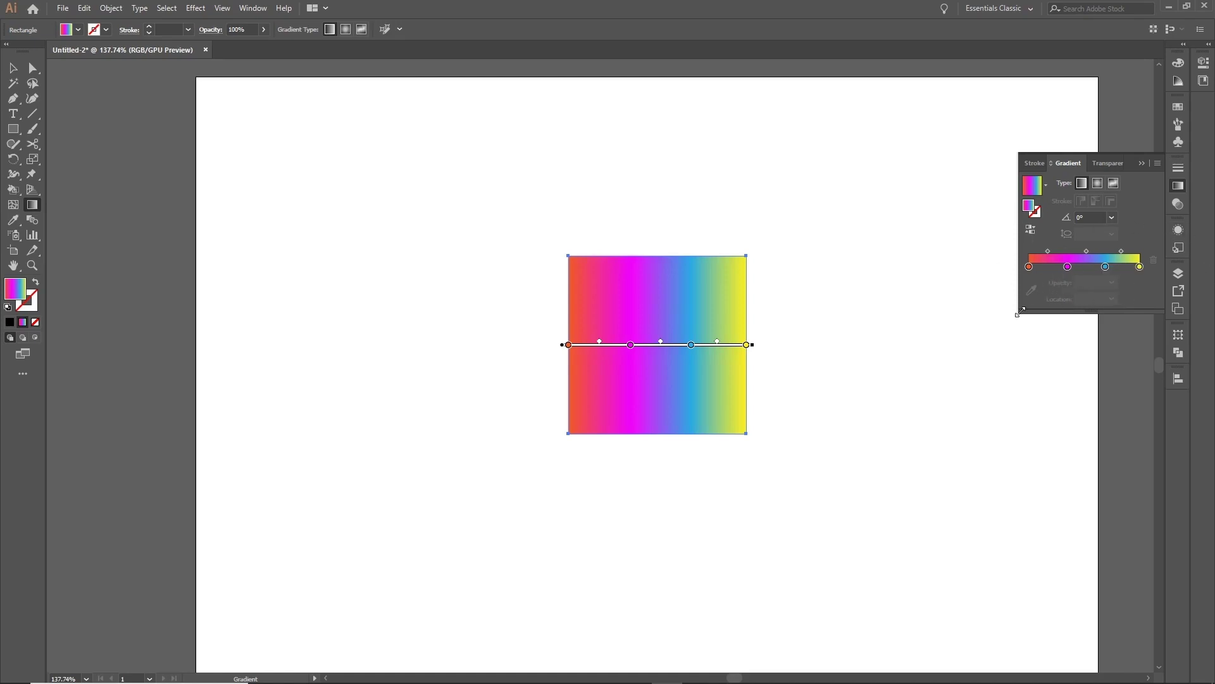
Set the linear gradient's angle to 90°, and change it to 45° for a diagonal blend
click(1090, 218)
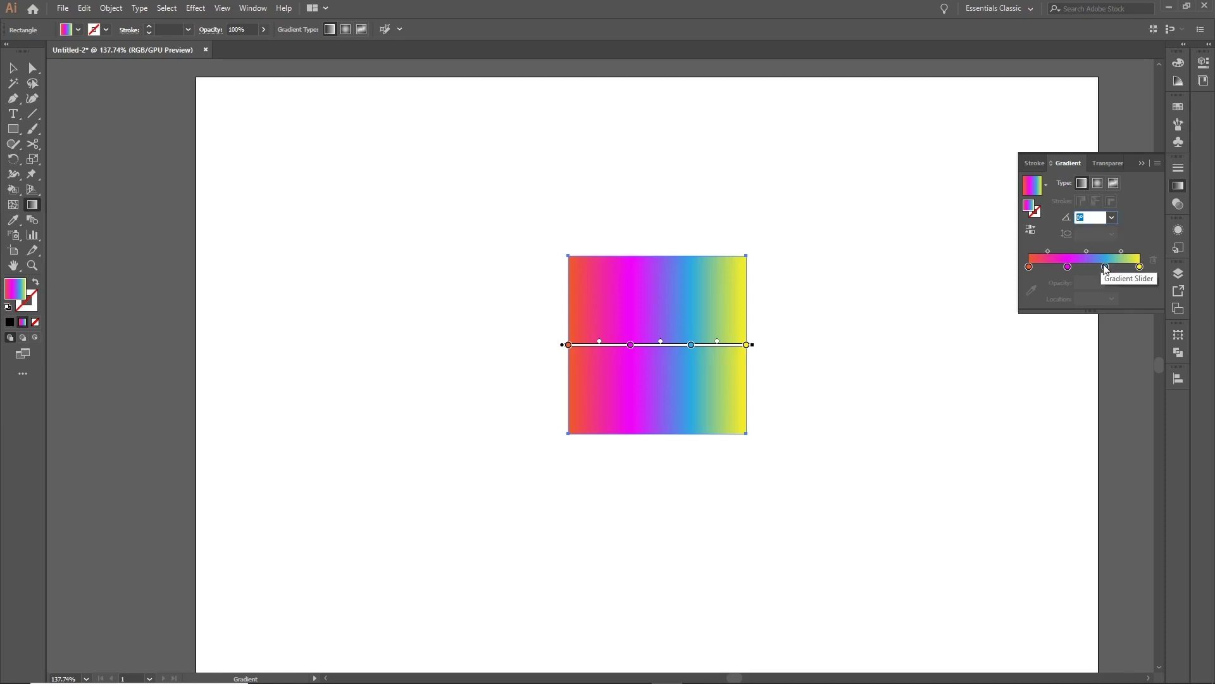
text(90)
key(Return)
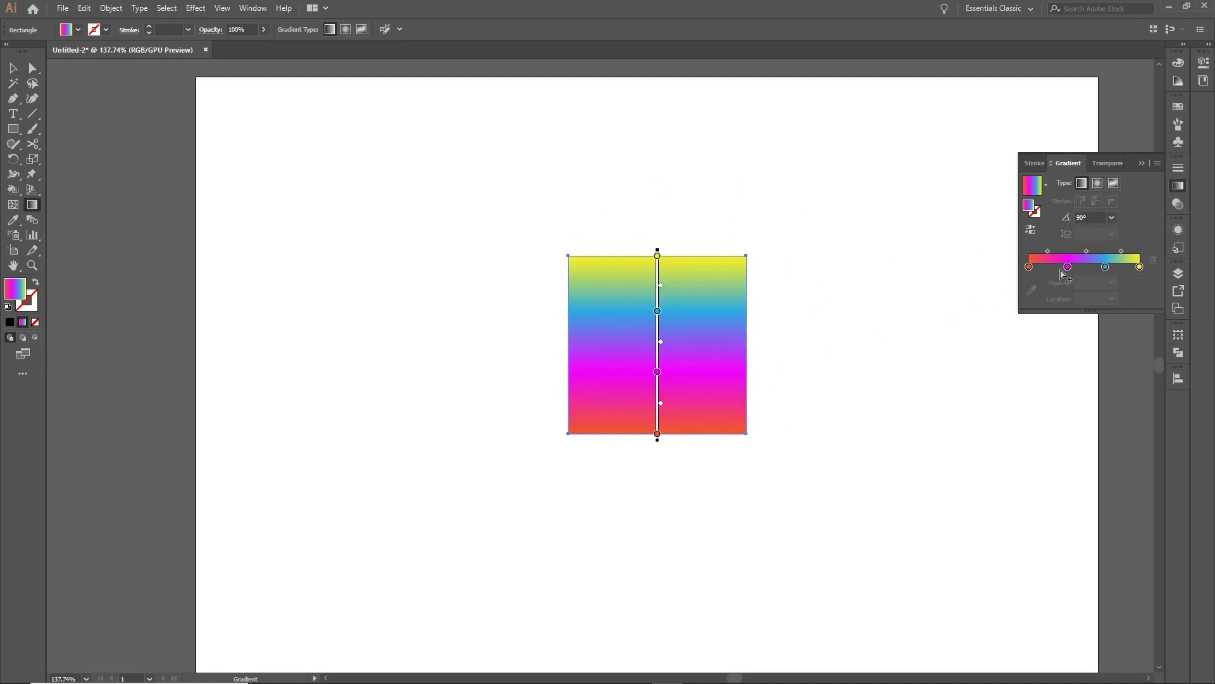
click(1111, 217)
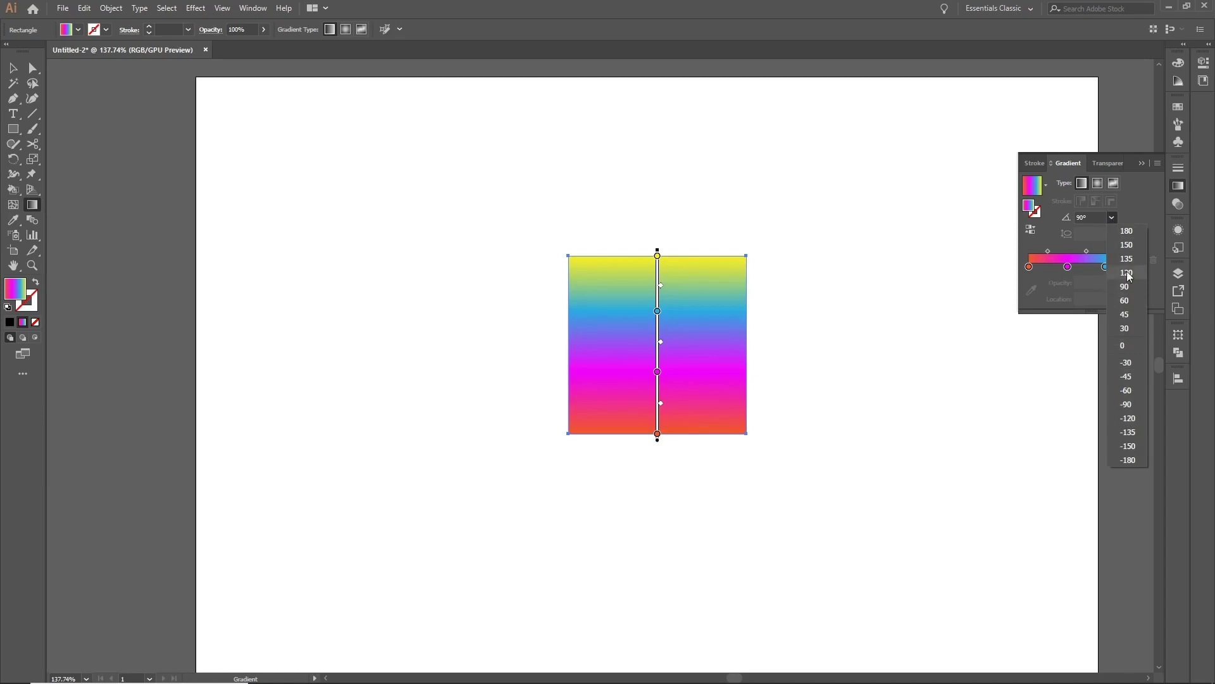
key(Escape)
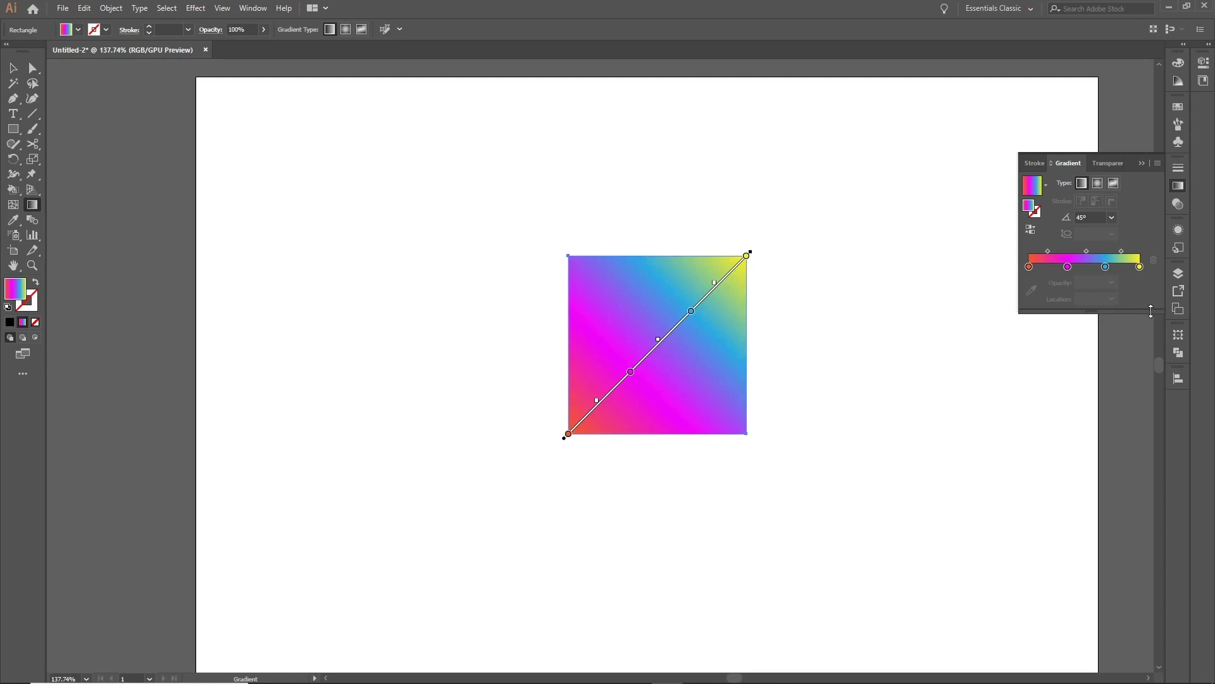
Try lowering the orange end stop's opacity to 50%, and undo the change
click(1030, 267)
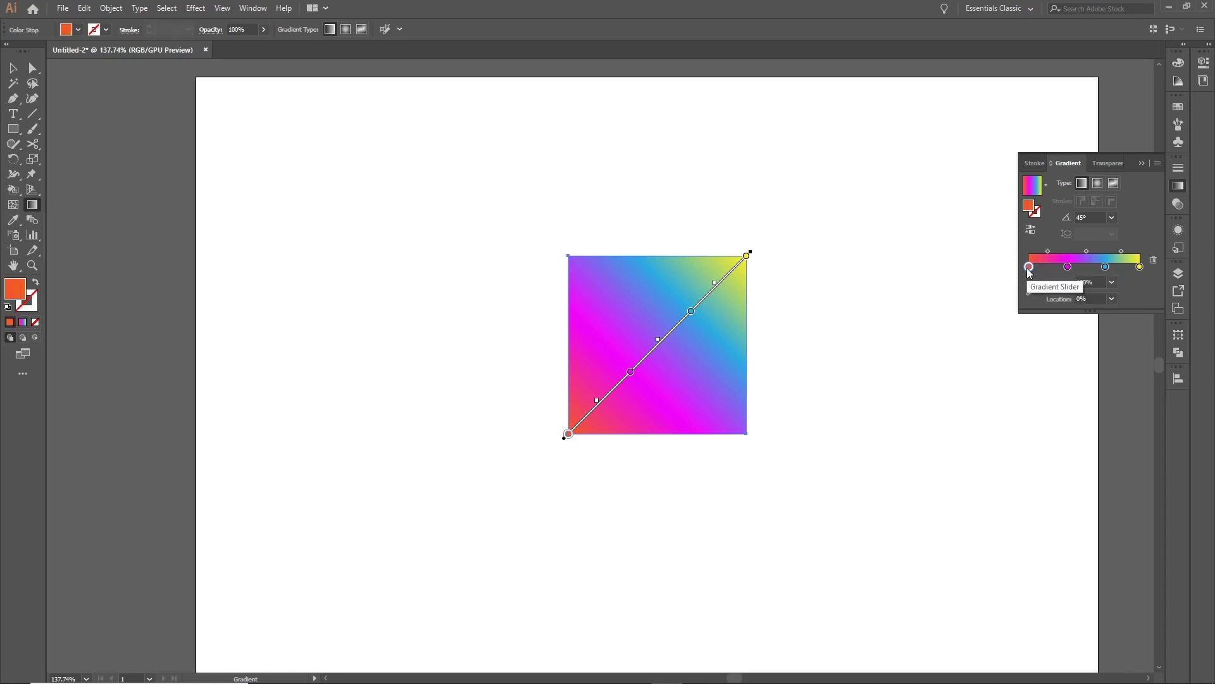
click(1112, 283)
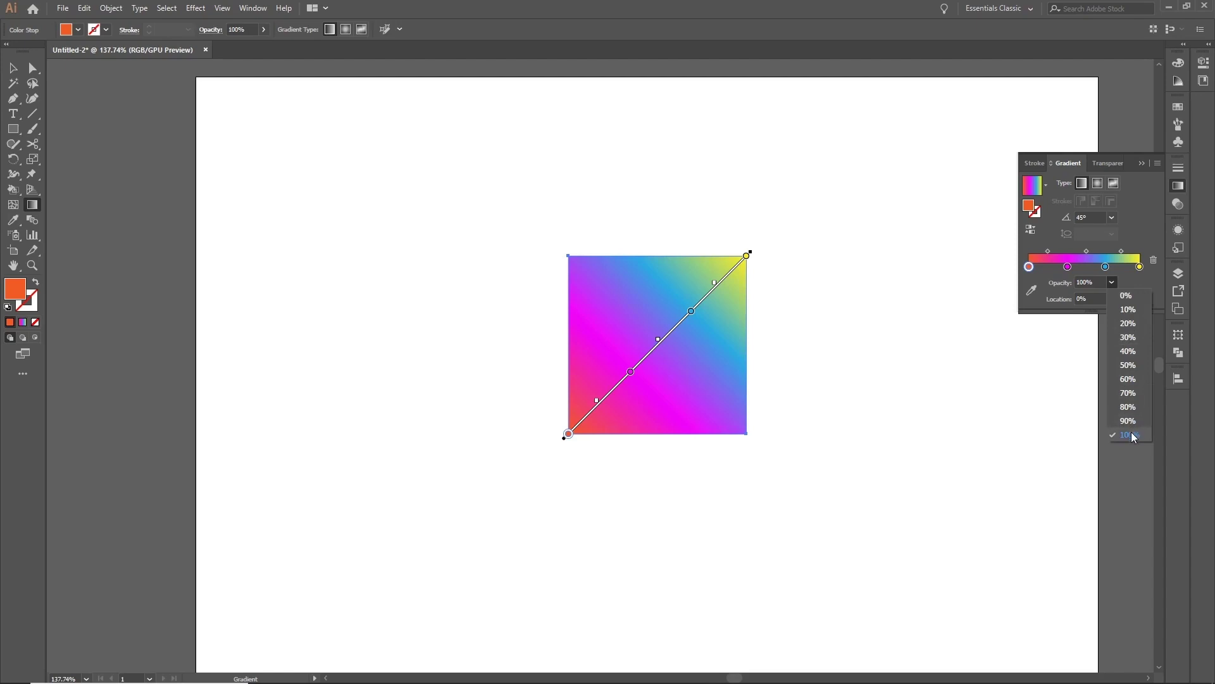
click(1132, 366)
key(ctrl+z)
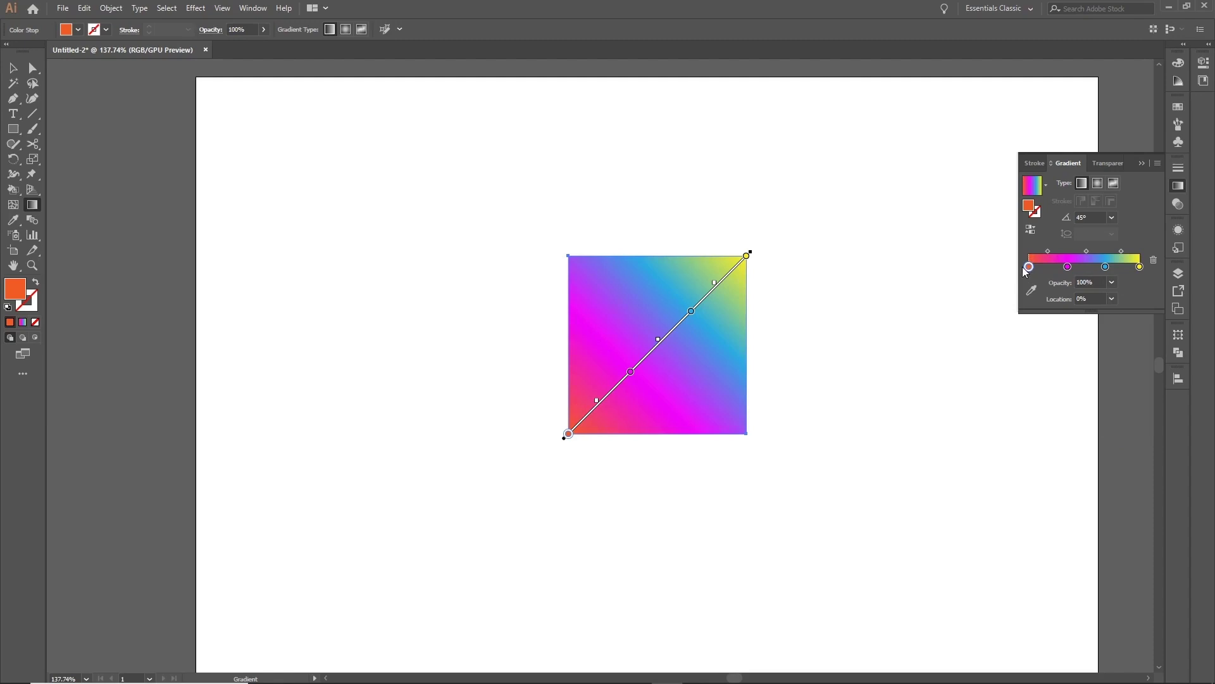
Set the opacity of the orange and magenta color stops to 0%
click(1112, 284)
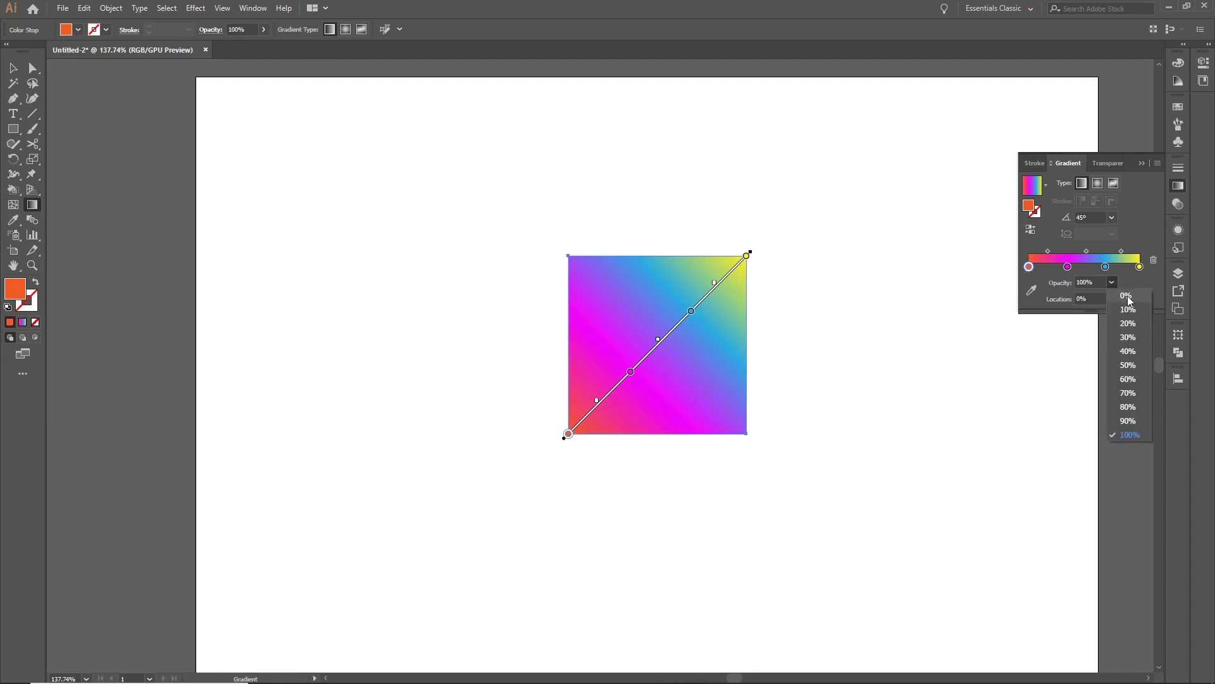
click(1128, 300)
click(1068, 266)
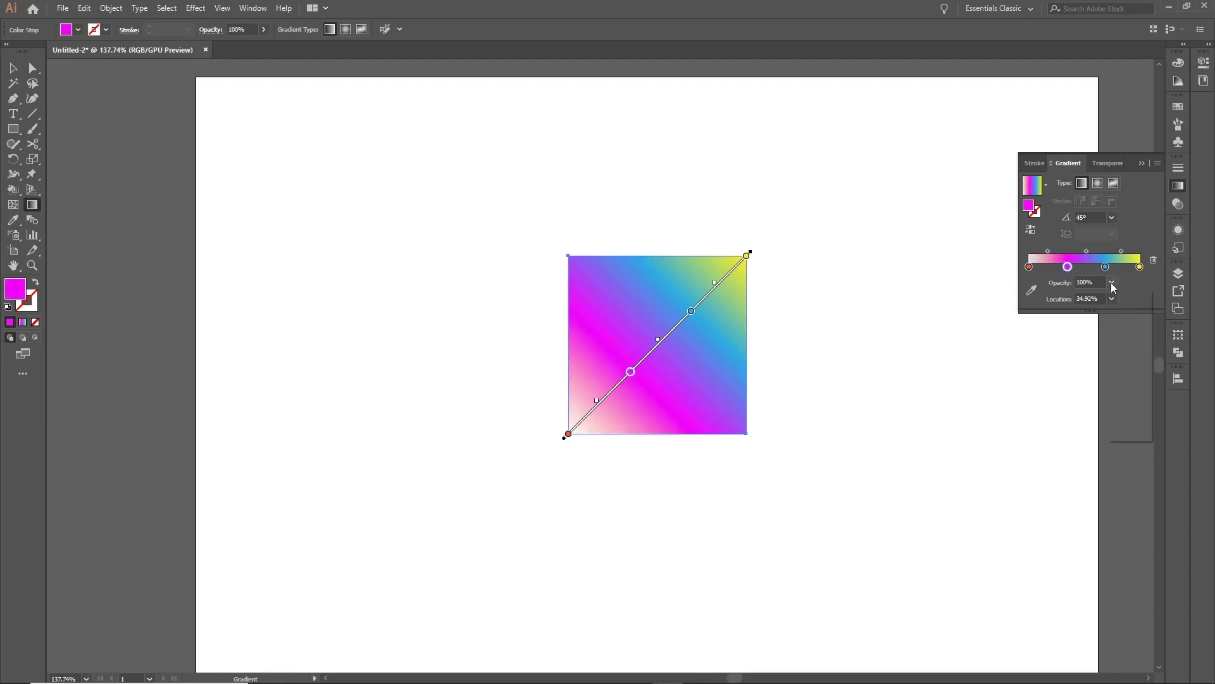
click(1111, 282)
click(1112, 294)
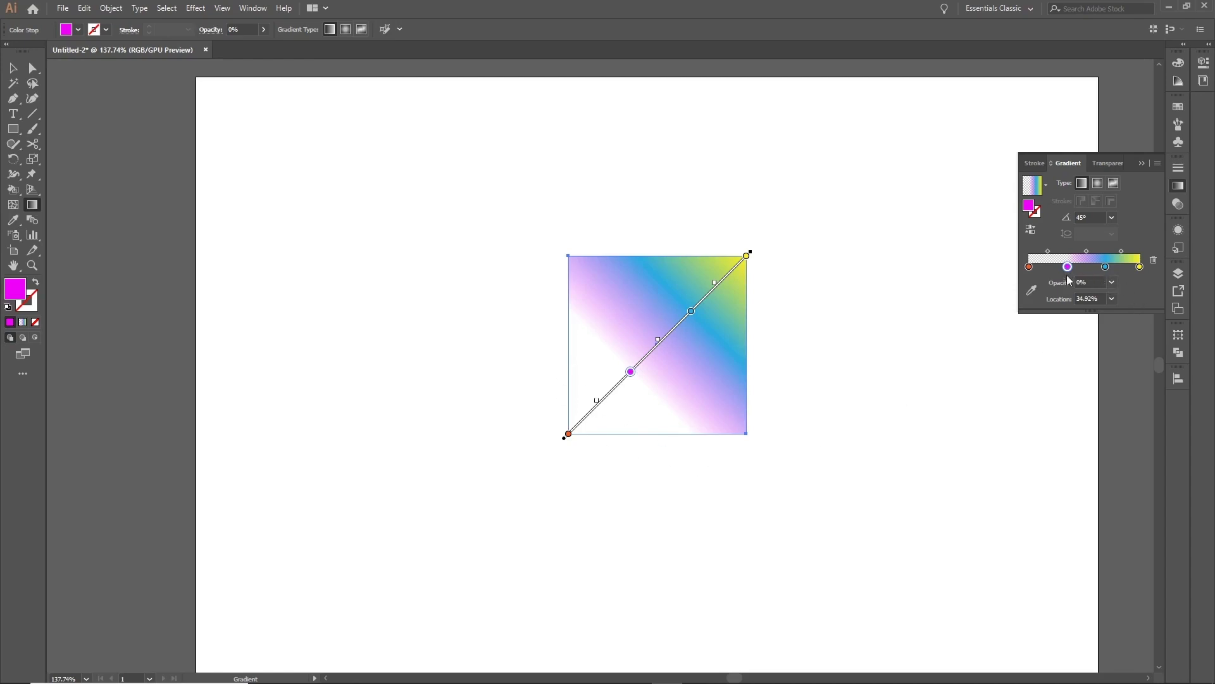
Restore the magenta and orange color stops to 100% opacity
click(1110, 283)
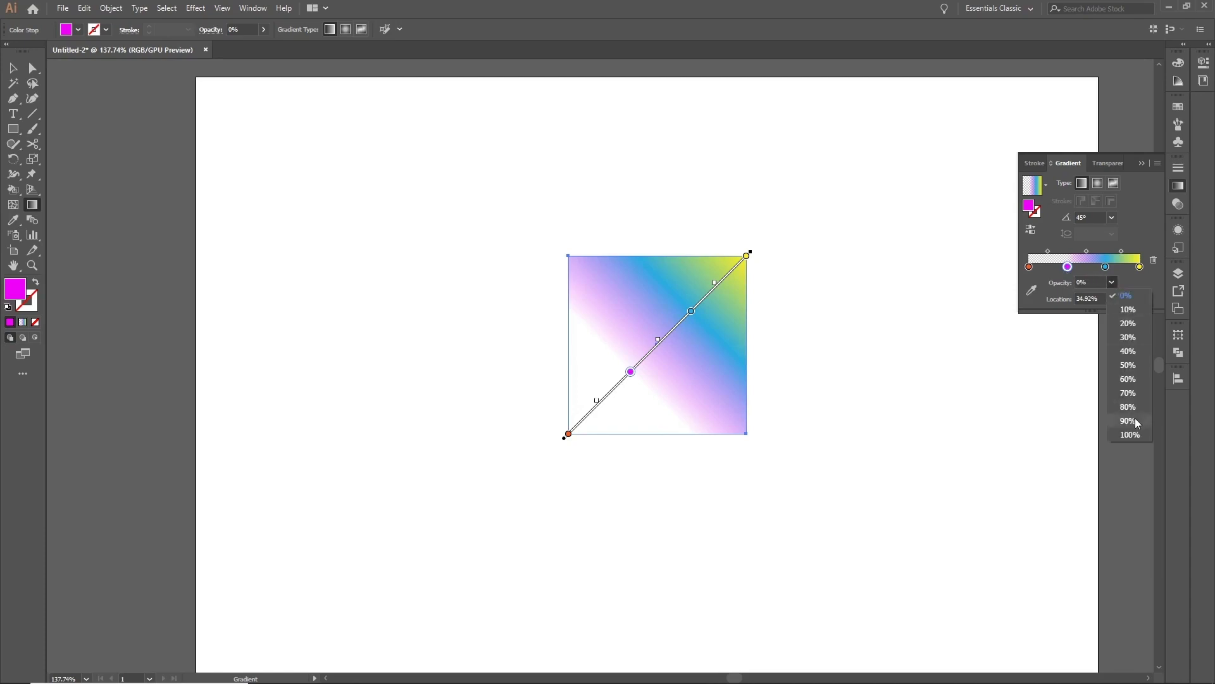
click(1128, 434)
click(1028, 266)
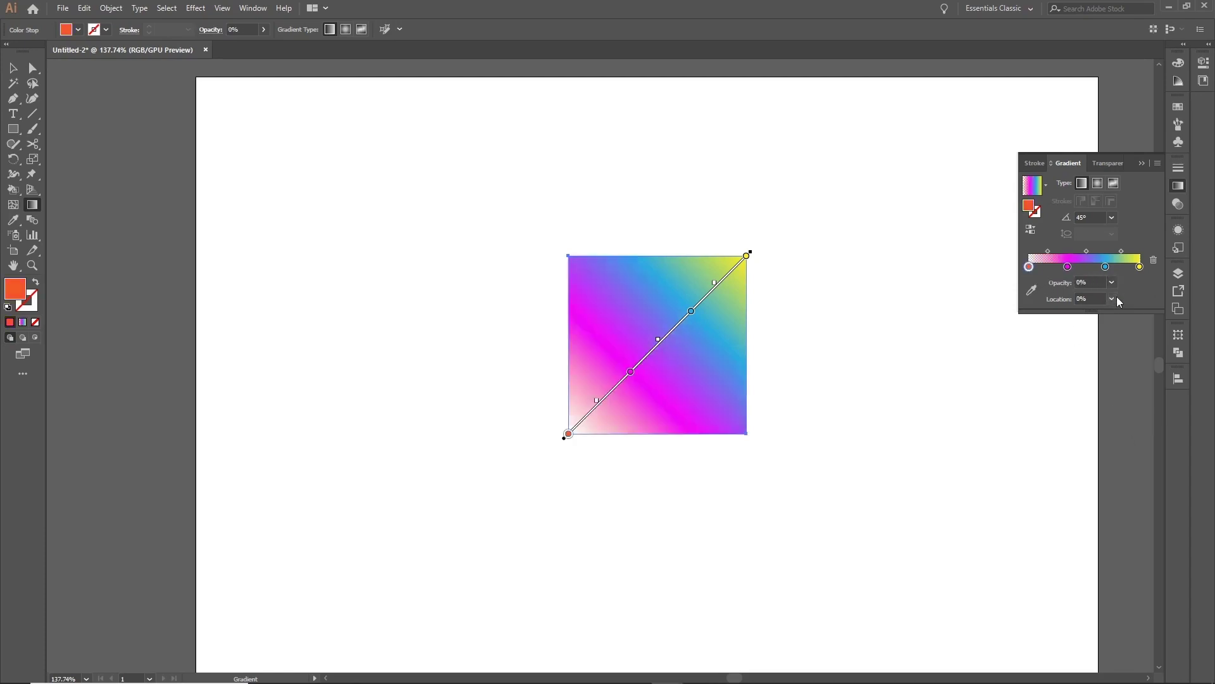
click(1112, 282)
click(1138, 429)
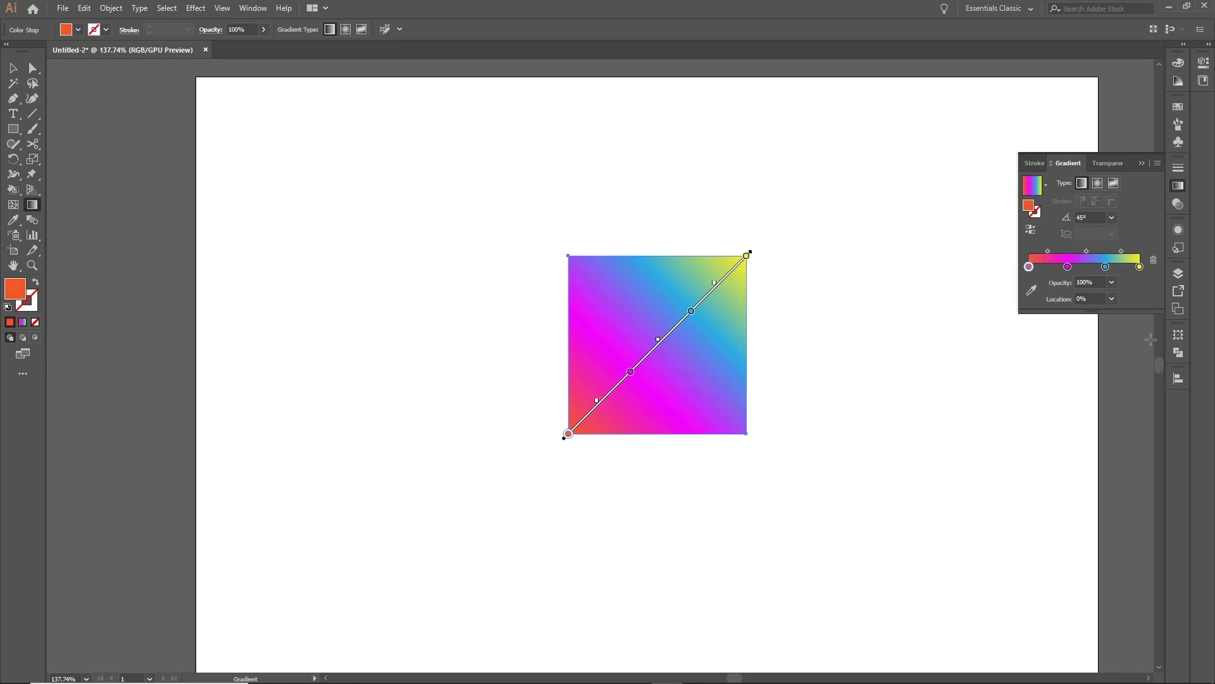
Try the radial gradient type on the square, and switch it to a freeform gradient
click(1097, 184)
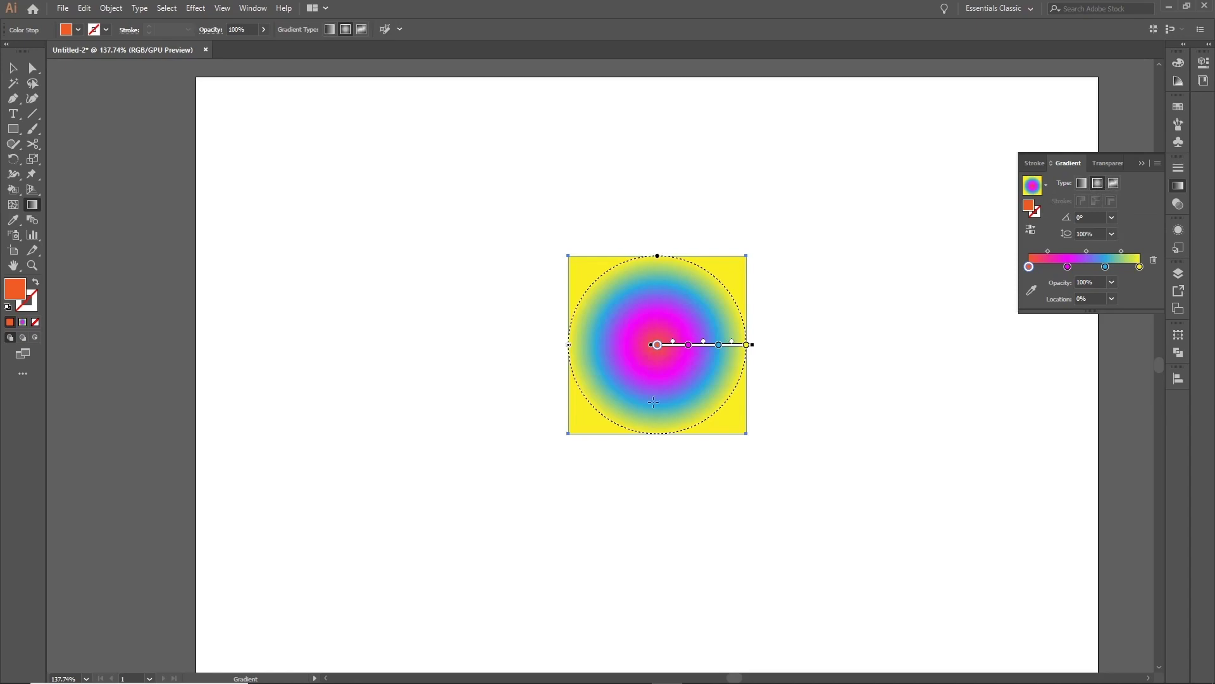
click(1114, 183)
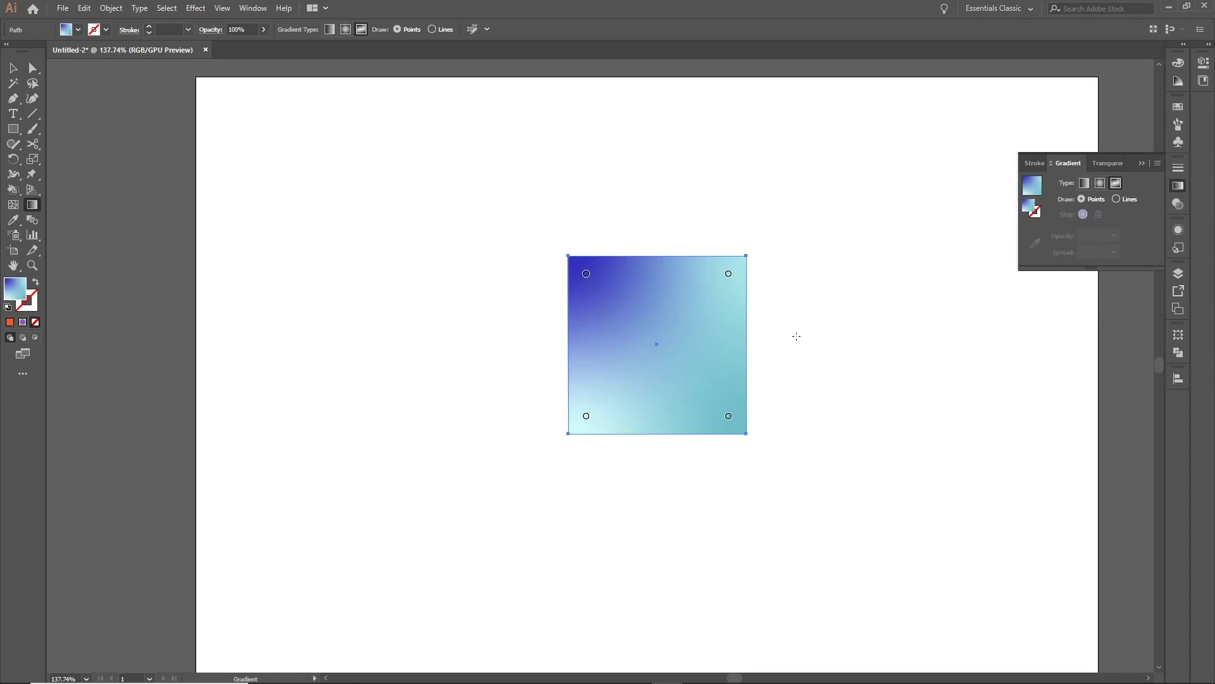
Reposition three of the freeform gradient's corner color points toward the middle of the square
click(728, 274)
drag(728, 276, 651, 324)
drag(728, 417, 709, 370)
drag(587, 274, 685, 298)
click(652, 324)
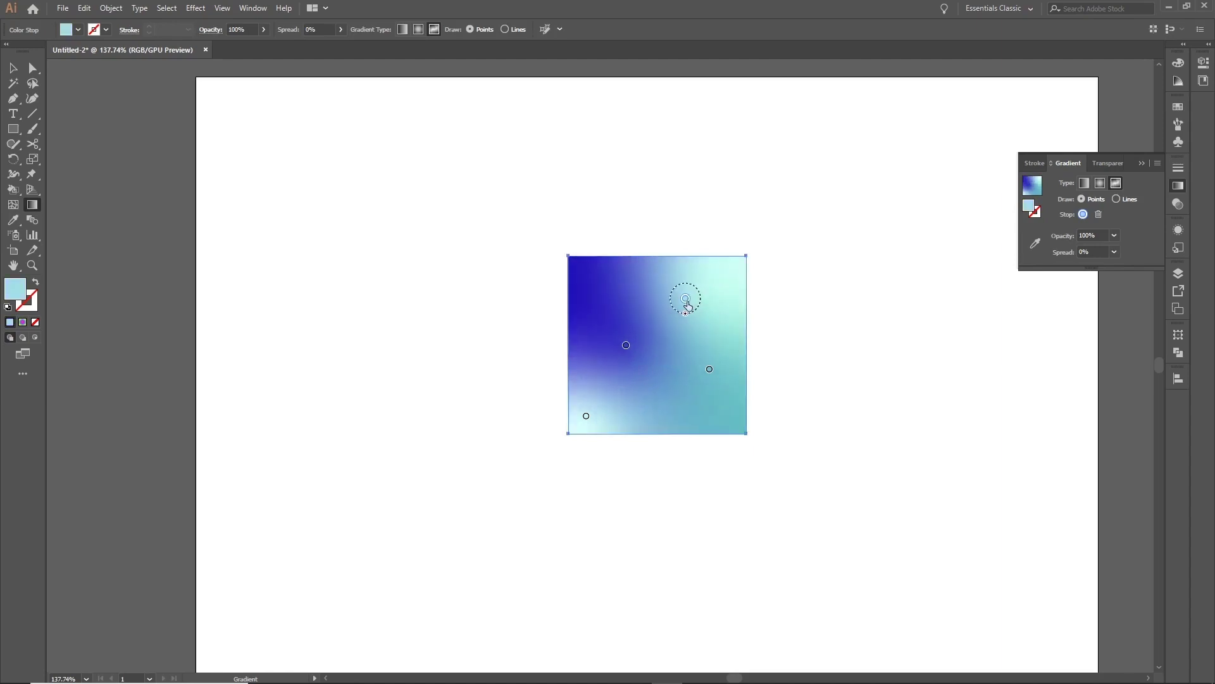
Color the dark blue freeform point red and the lower teal point blue, and return the square to a linear gradient
double_click(626, 345)
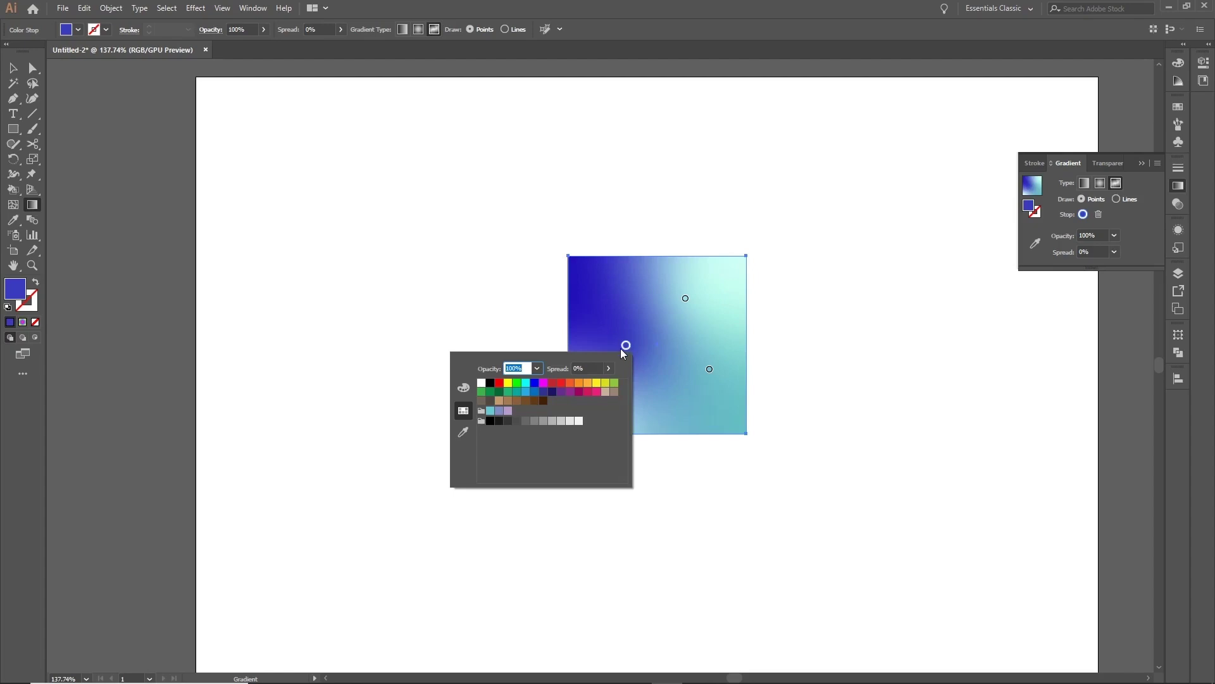
click(560, 383)
click(709, 369)
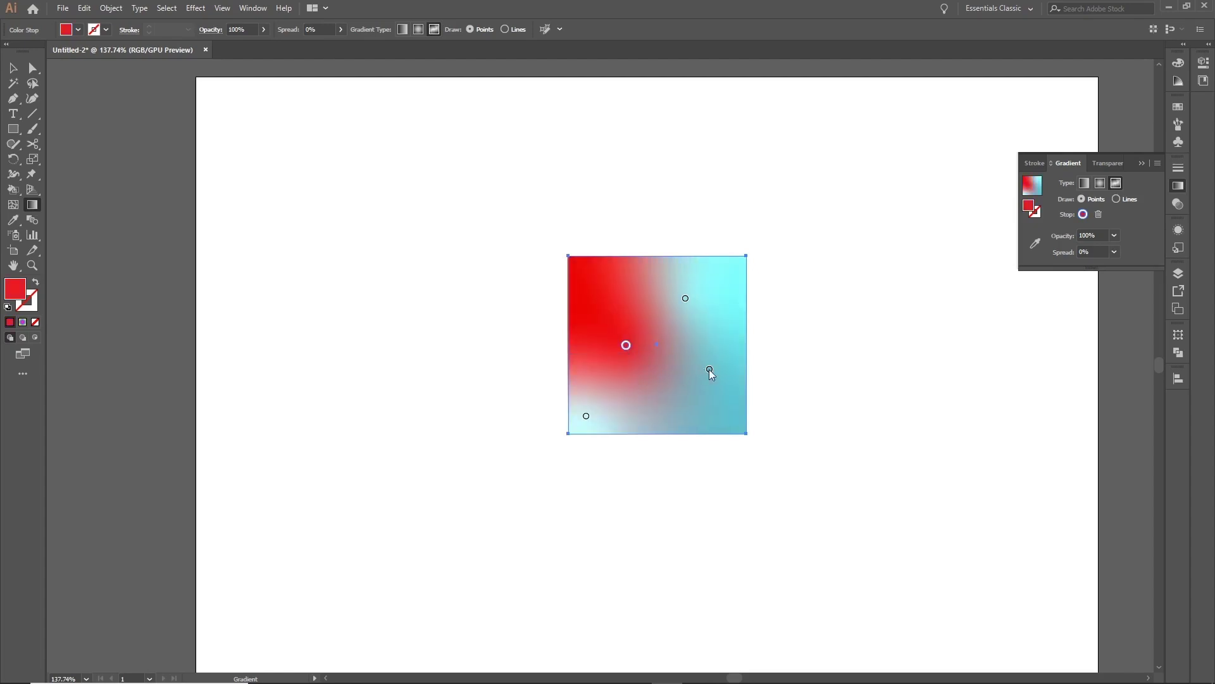
click(709, 369)
double_click(709, 371)
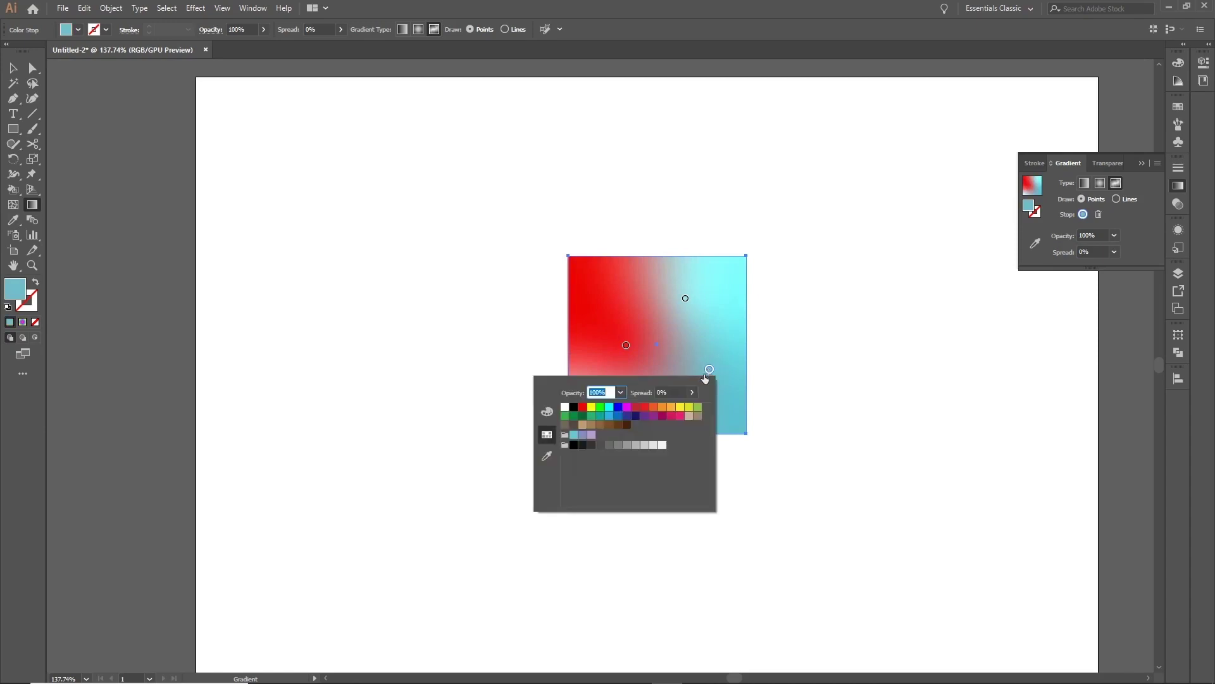
click(618, 406)
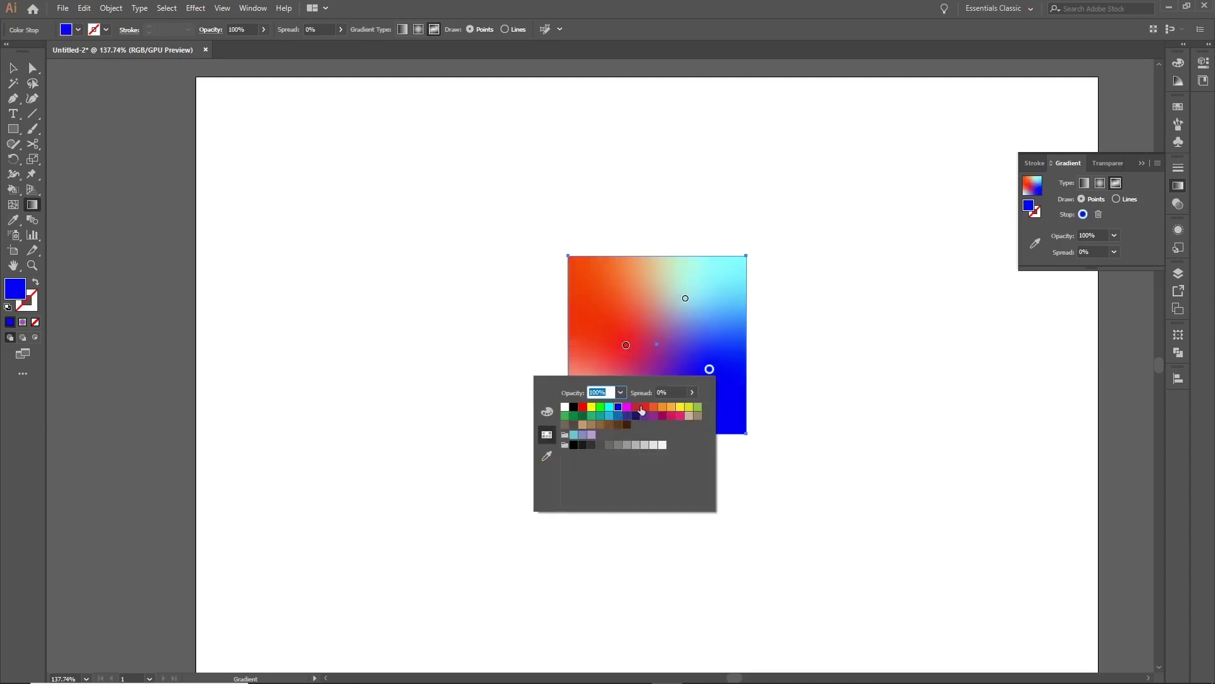
click(802, 354)
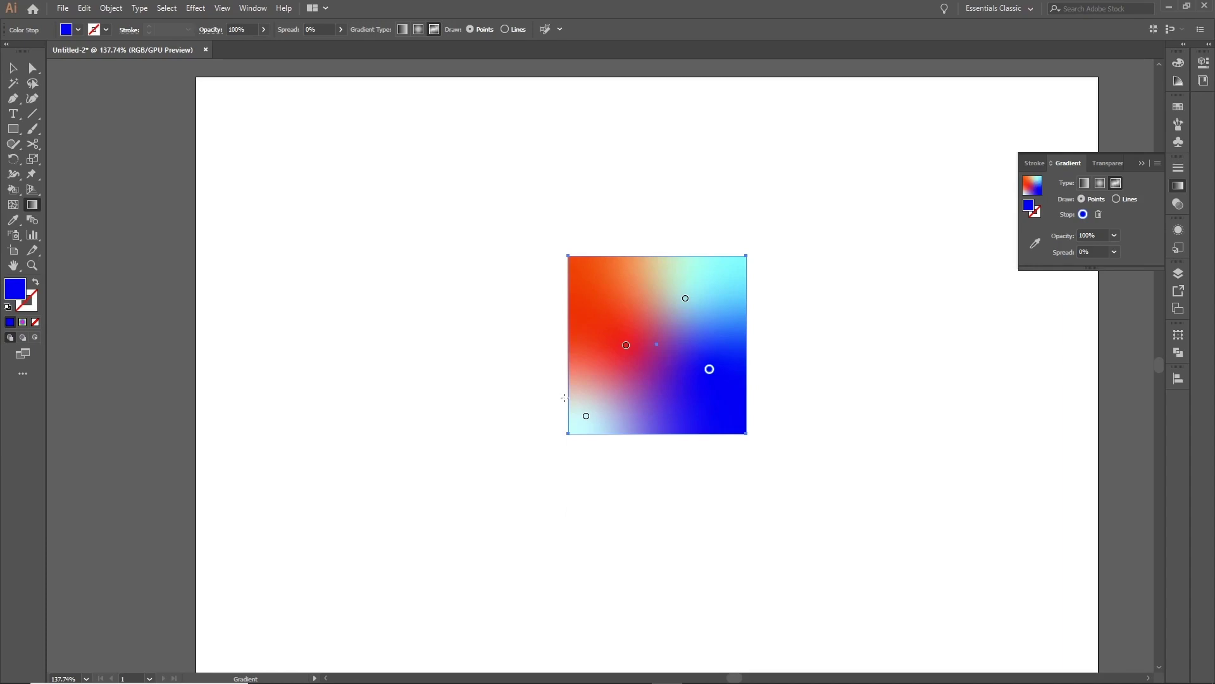
click(1088, 185)
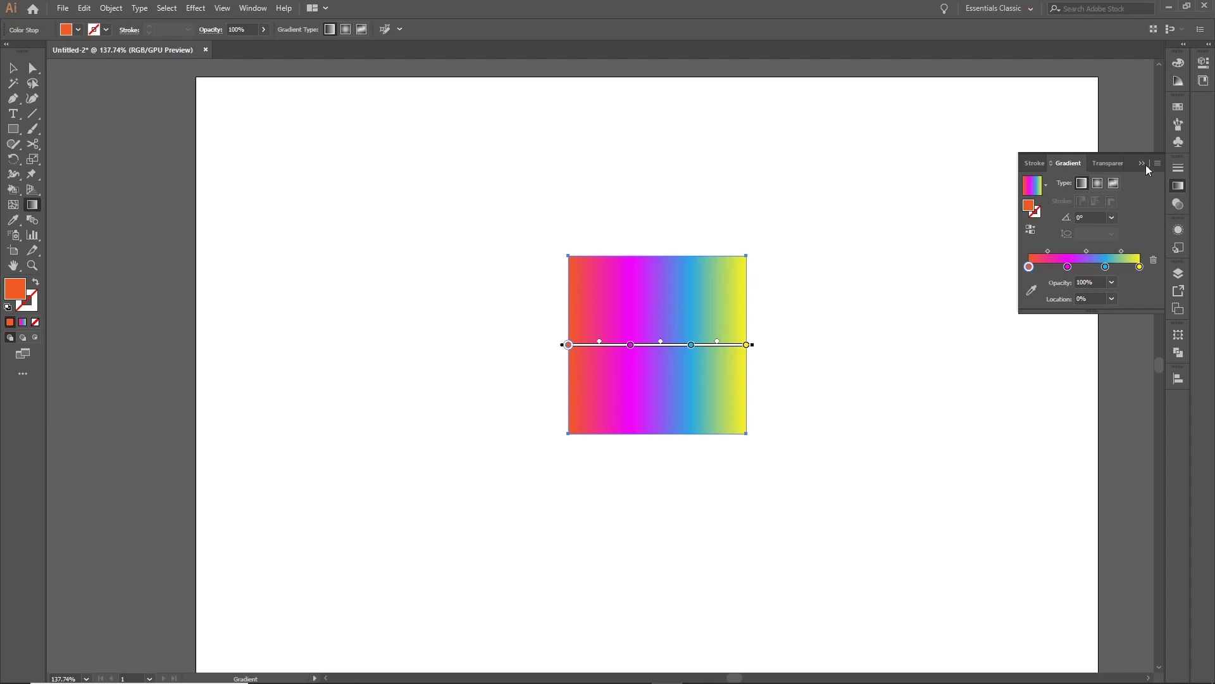
Show the document's color swatches
click(1176, 108)
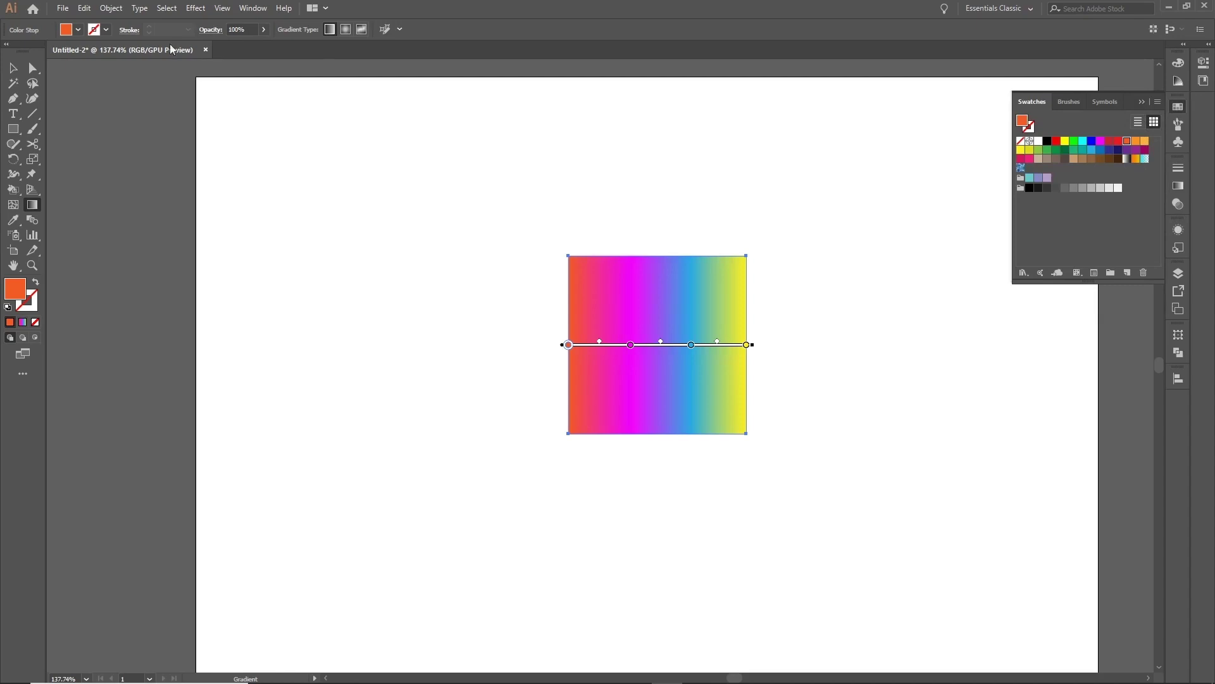
click(252, 8)
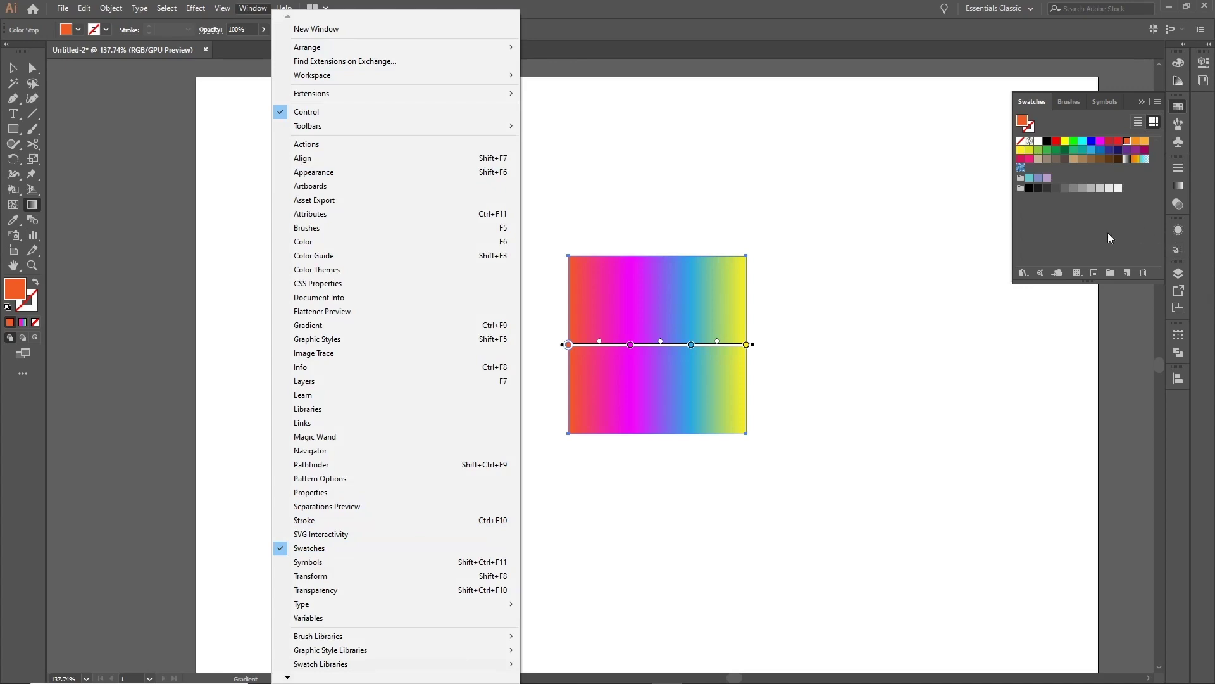
click(1127, 273)
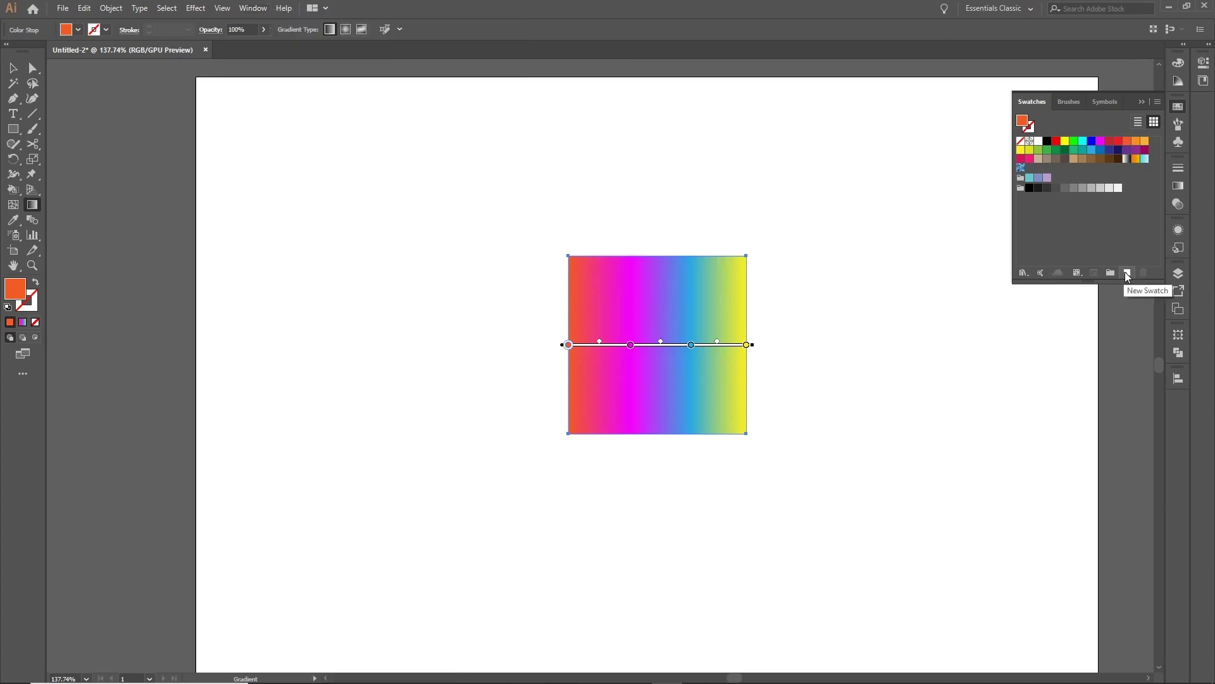
click(1127, 273)
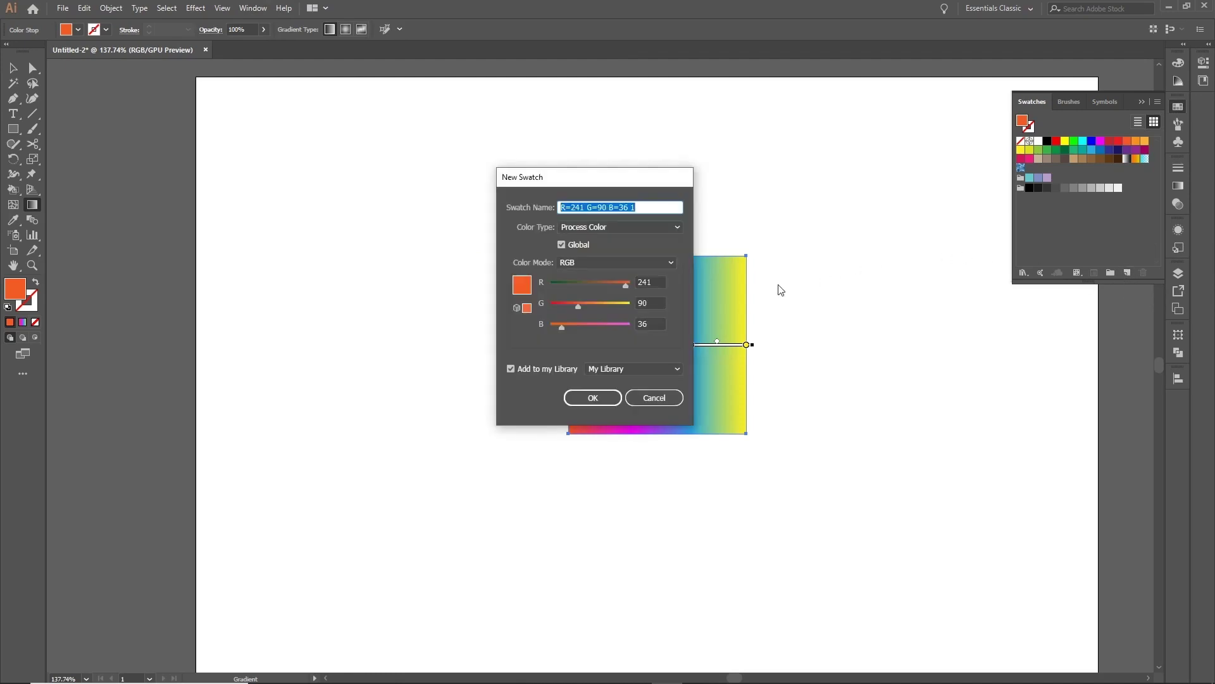
click(660, 397)
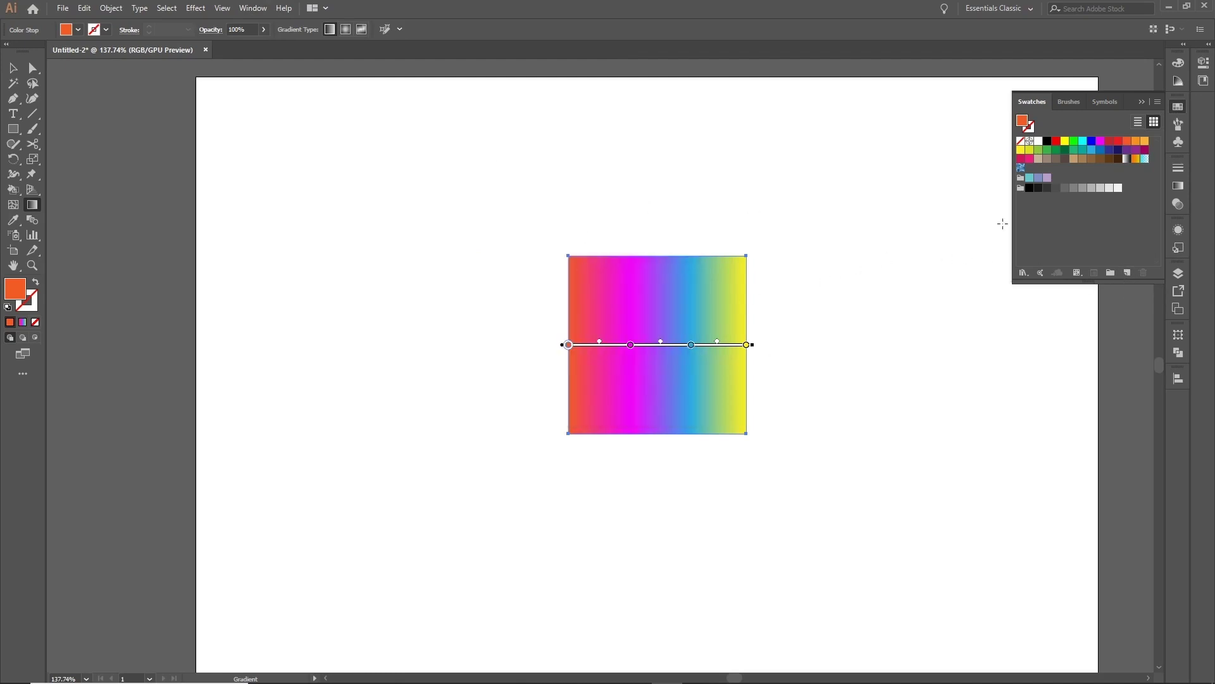
Save the selected square's linear gradient as a new document swatch named "rainbow"
click(1179, 186)
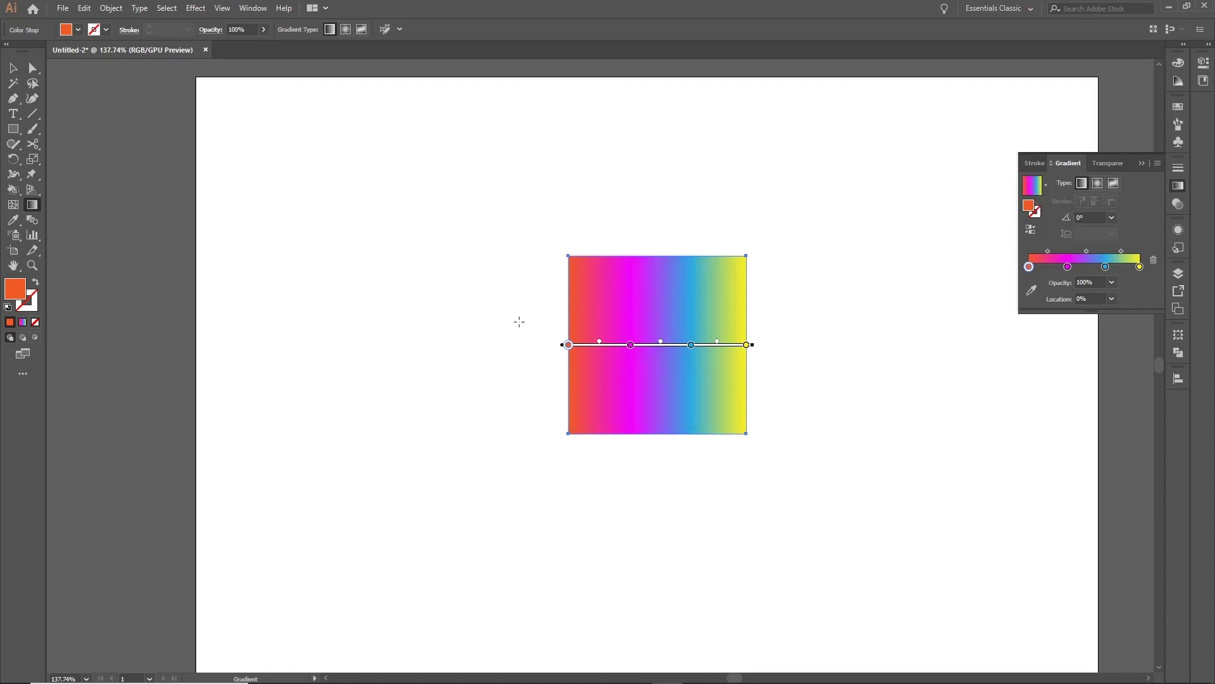
click(12, 68)
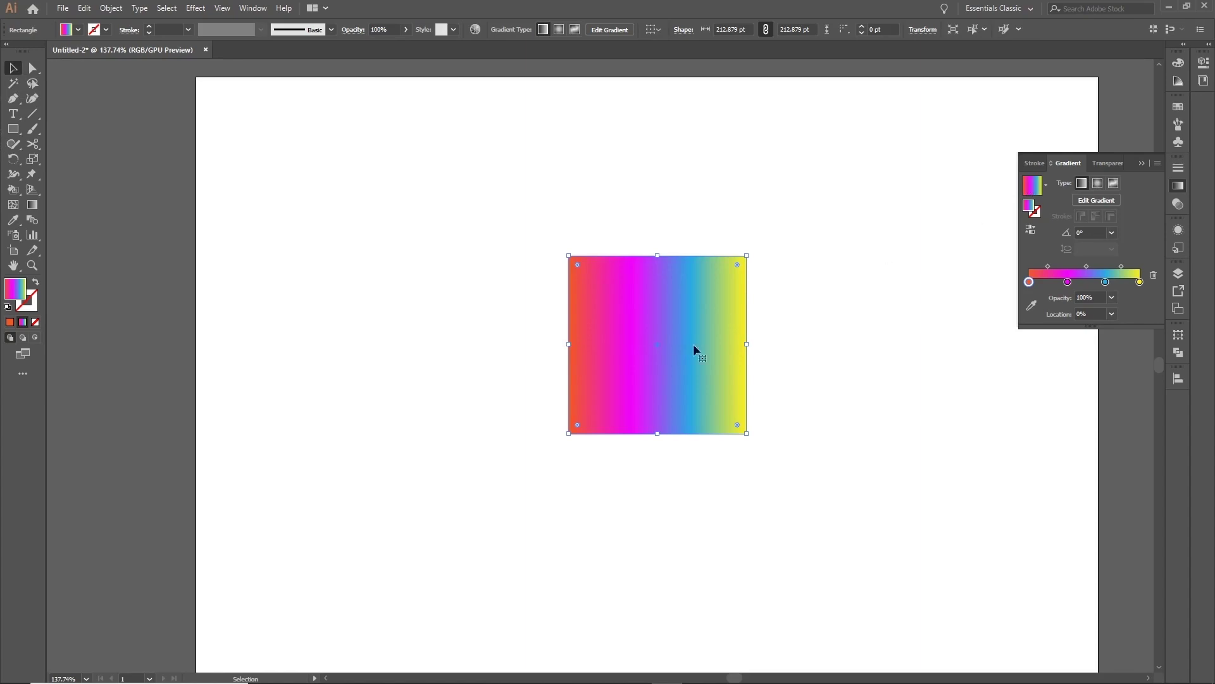
click(1179, 108)
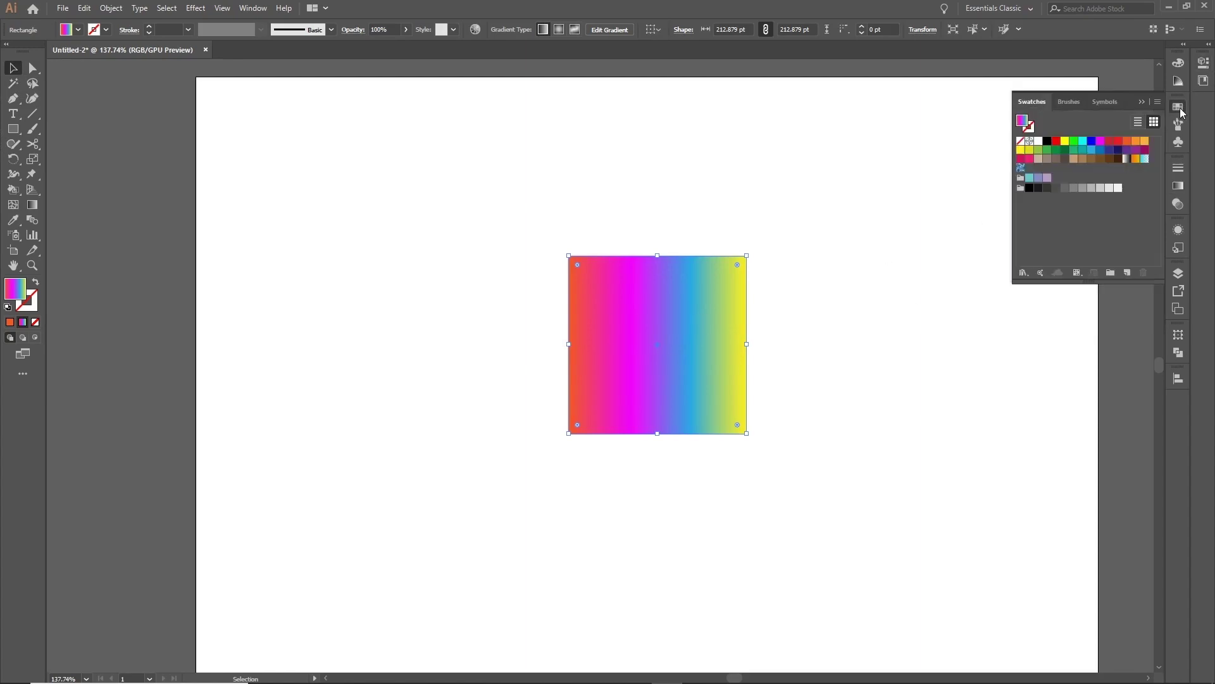
click(1128, 272)
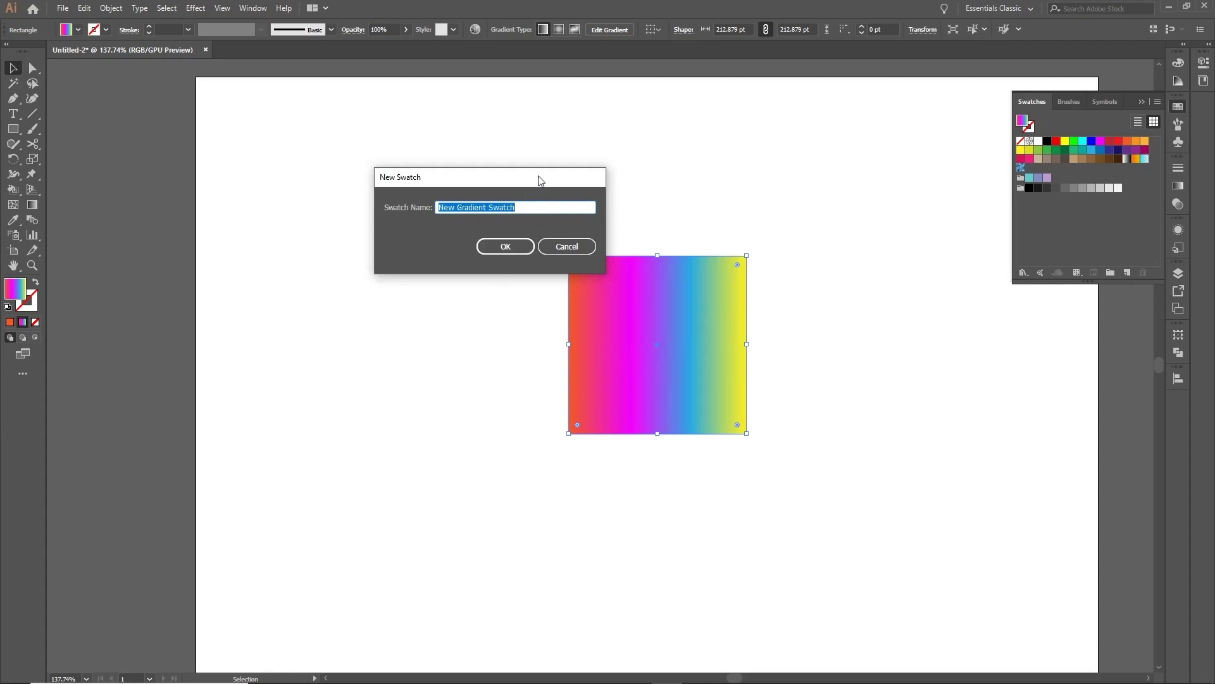
drag(519, 185, 682, 169)
text(ra)
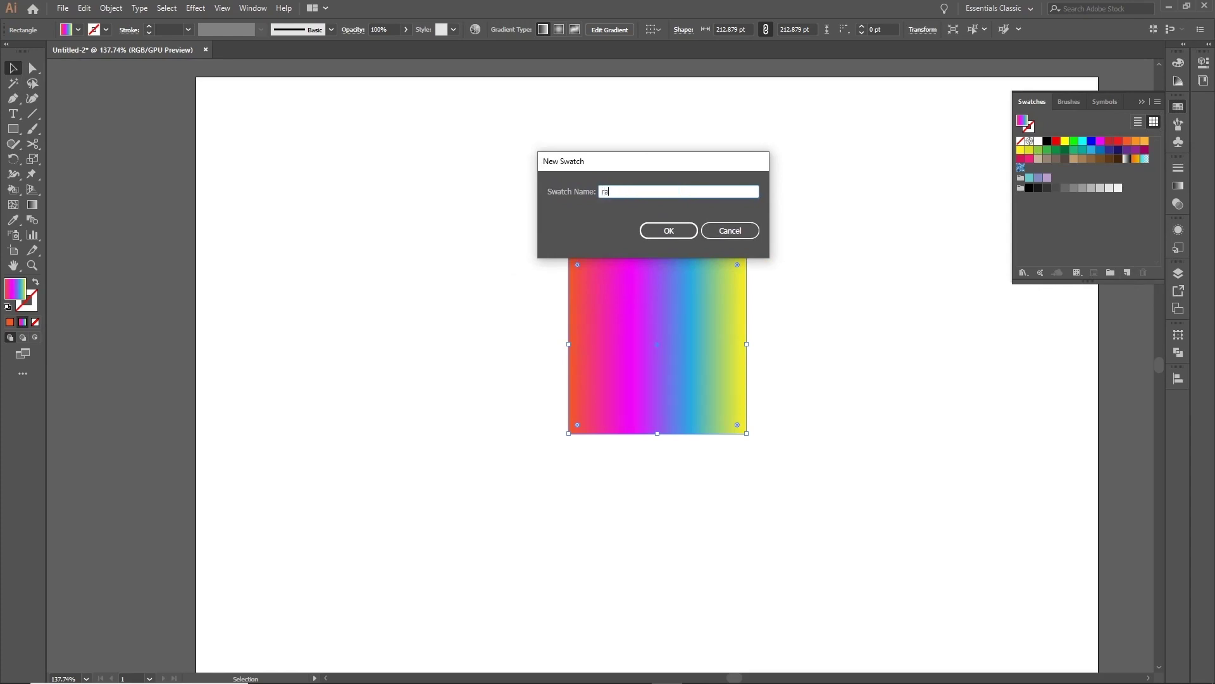
text(inbow)
click(664, 232)
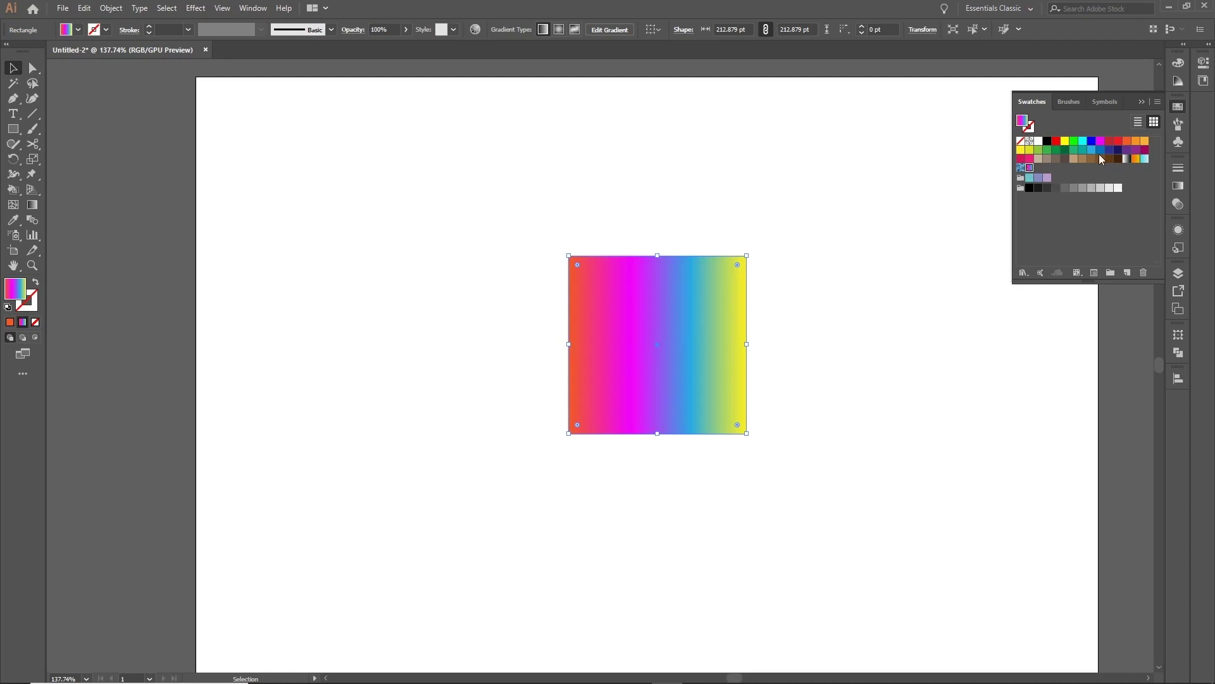
Save the document's swatches as an AI swatch library named "rainbow" in the default Swatches folder
click(1159, 103)
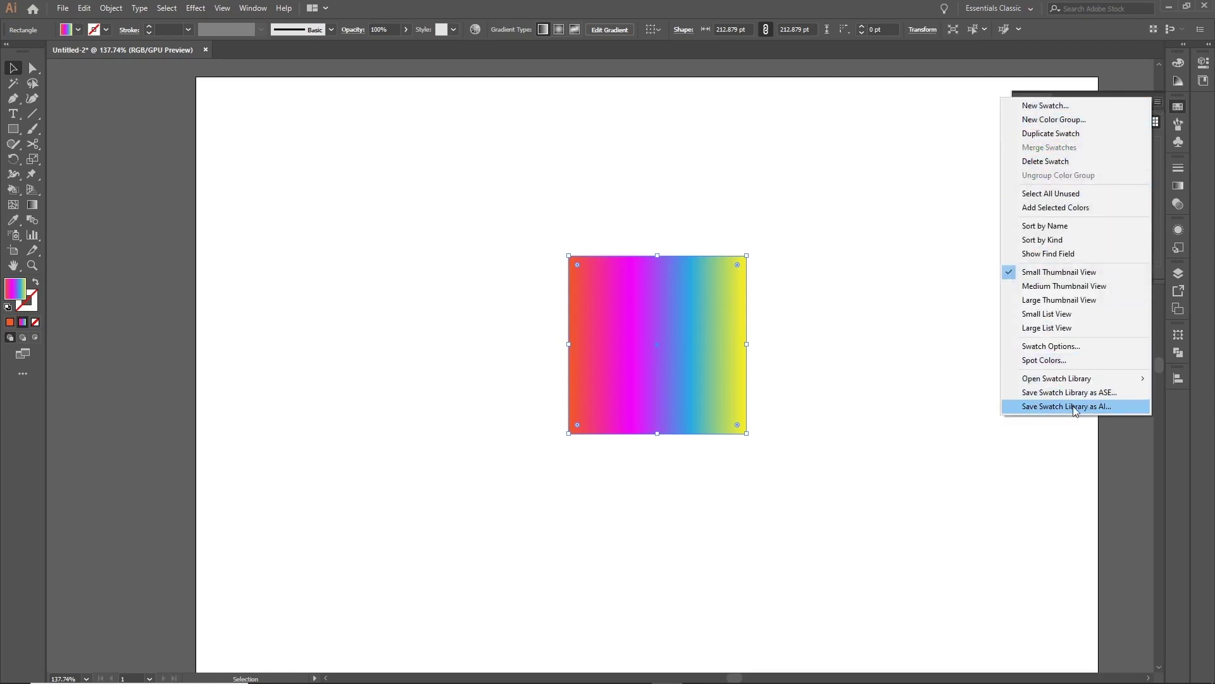
click(1076, 406)
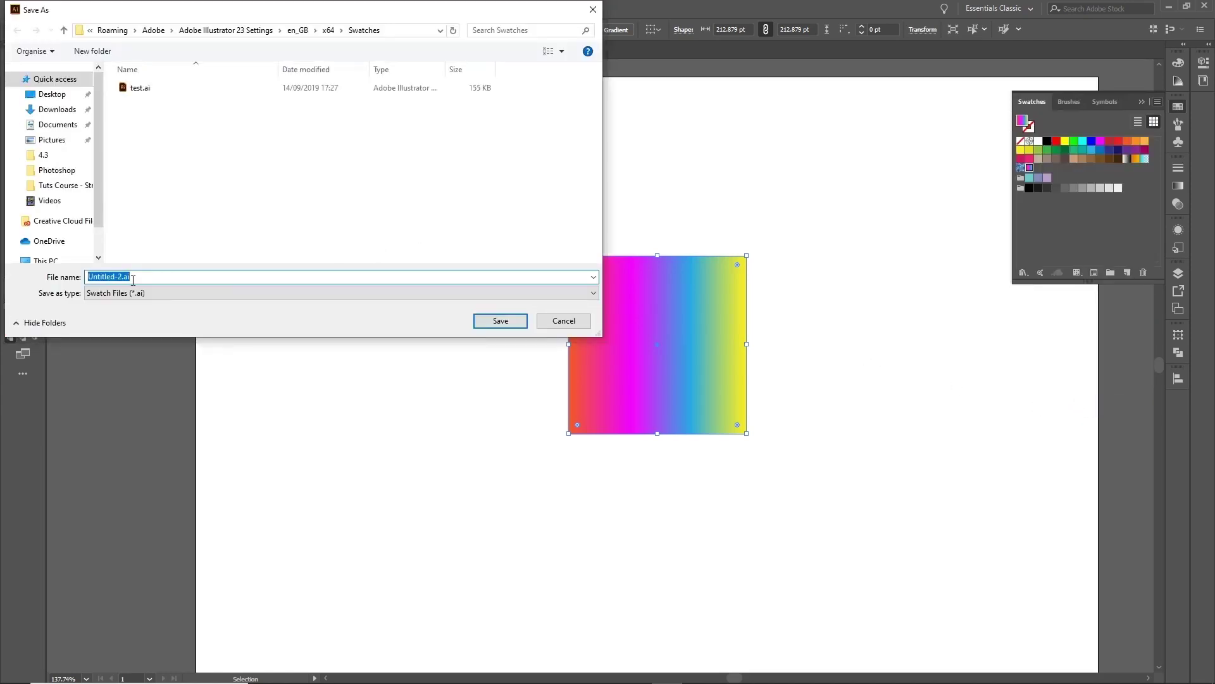
text(rainbow)
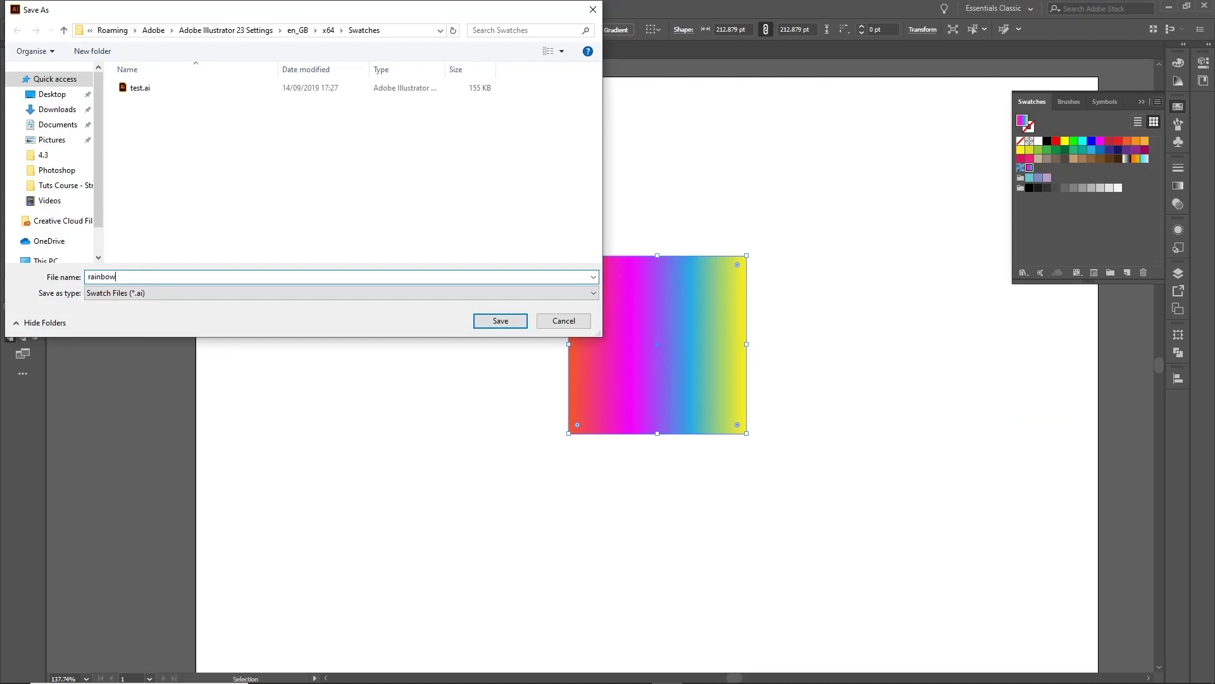
click(519, 323)
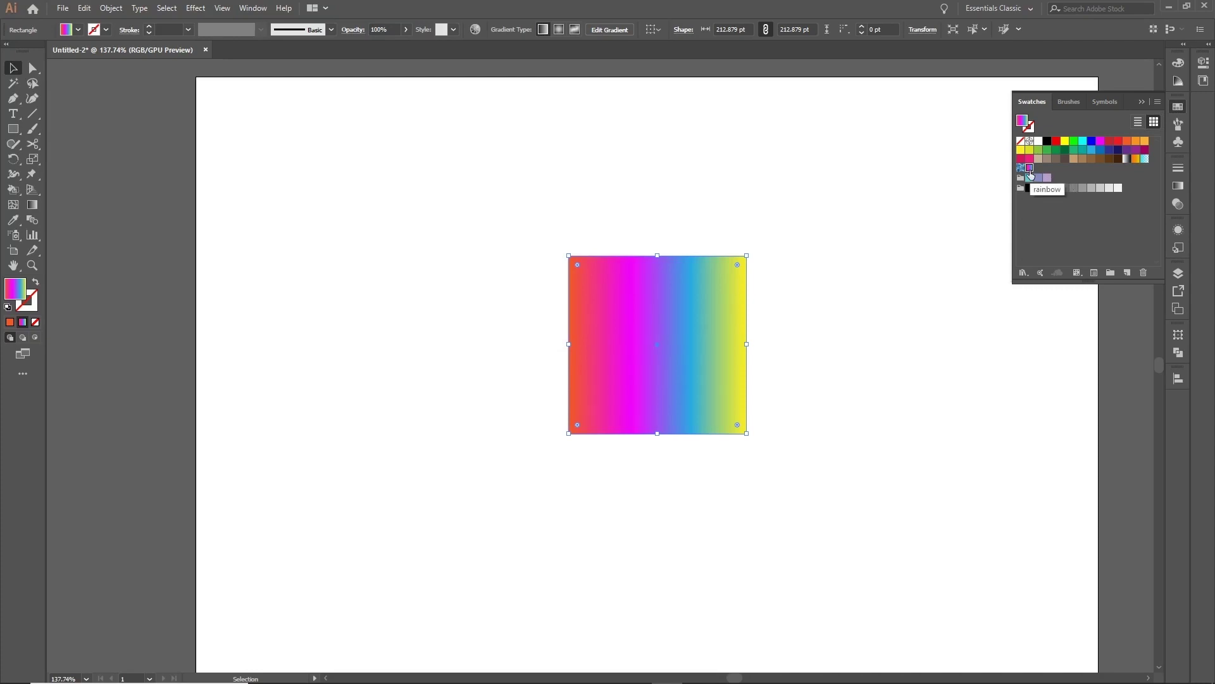
Delete the rainbow gradient swatch from the document and open the user-defined "rainbow" swatch library
click(1143, 273)
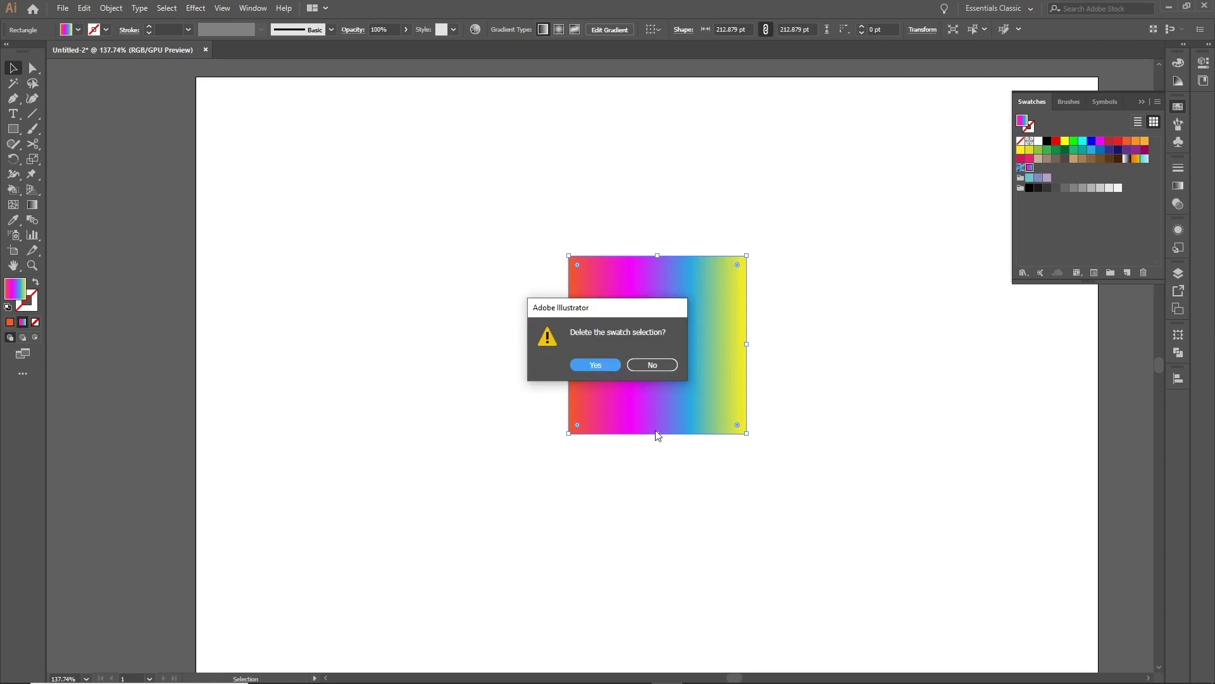
click(604, 366)
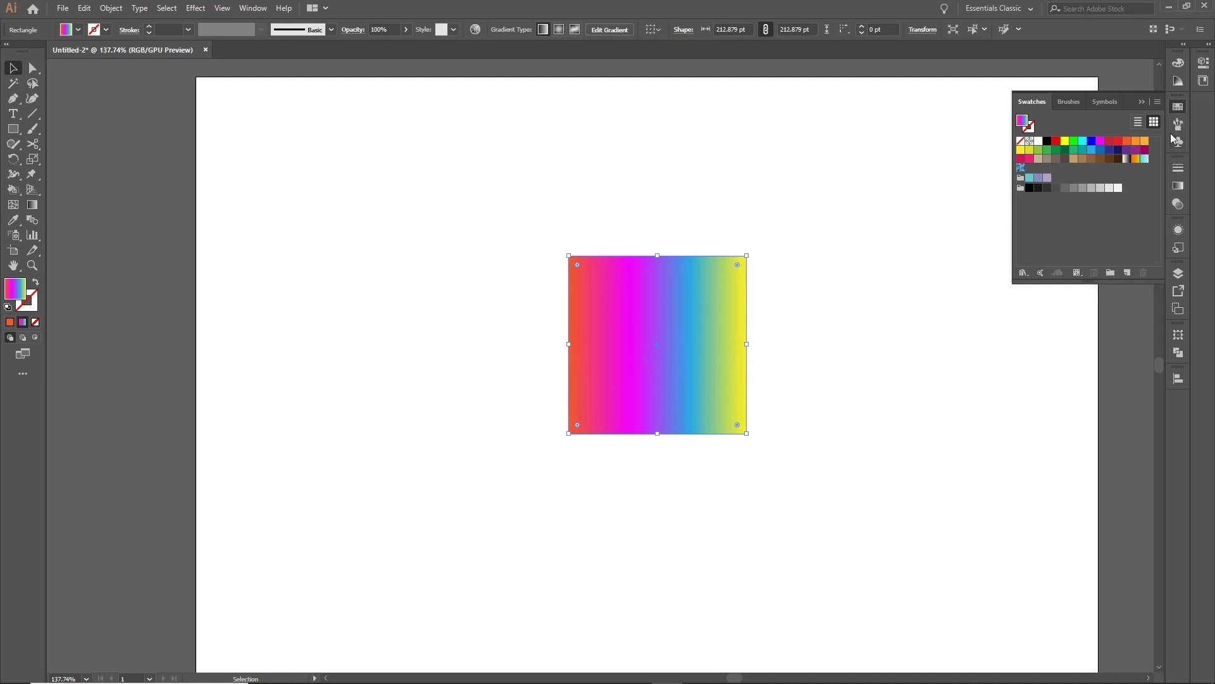
click(1158, 103)
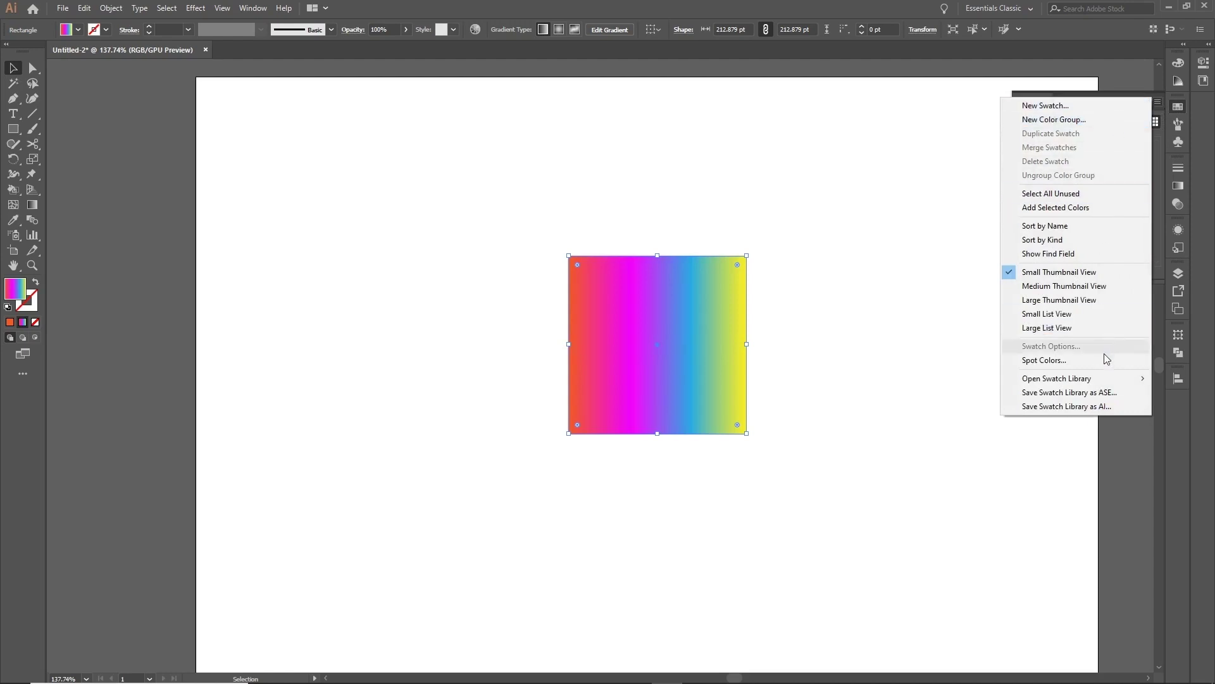
mouse_move(1108, 383)
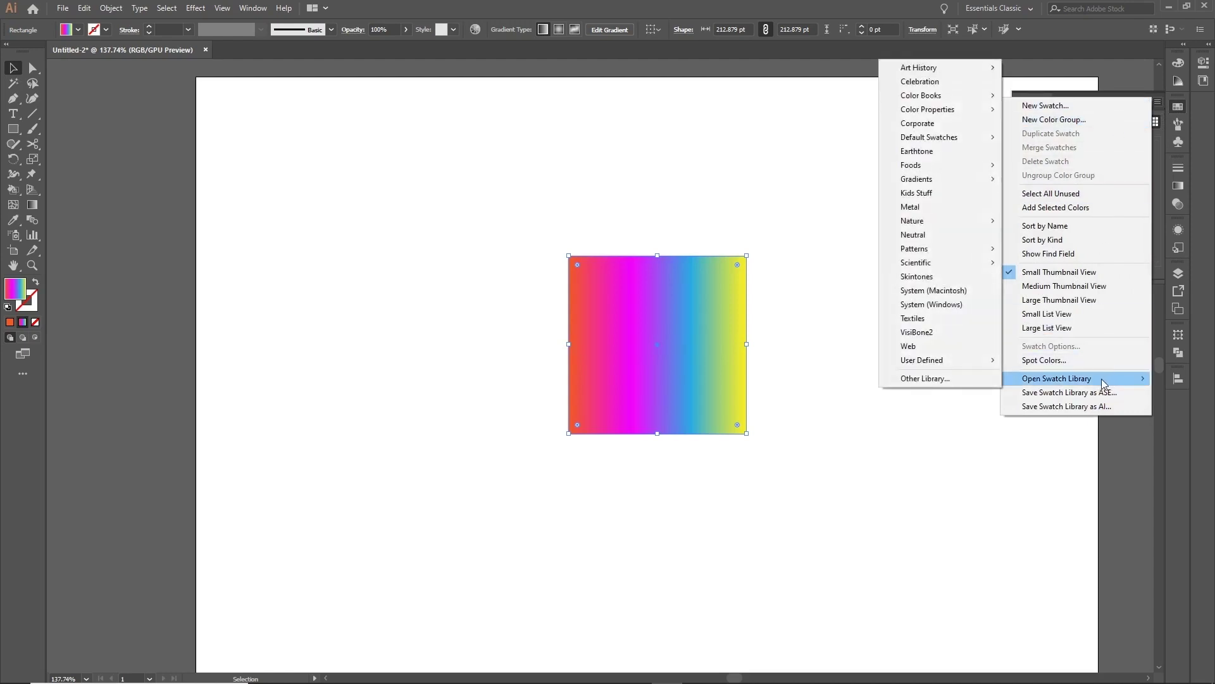
mouse_move(979, 362)
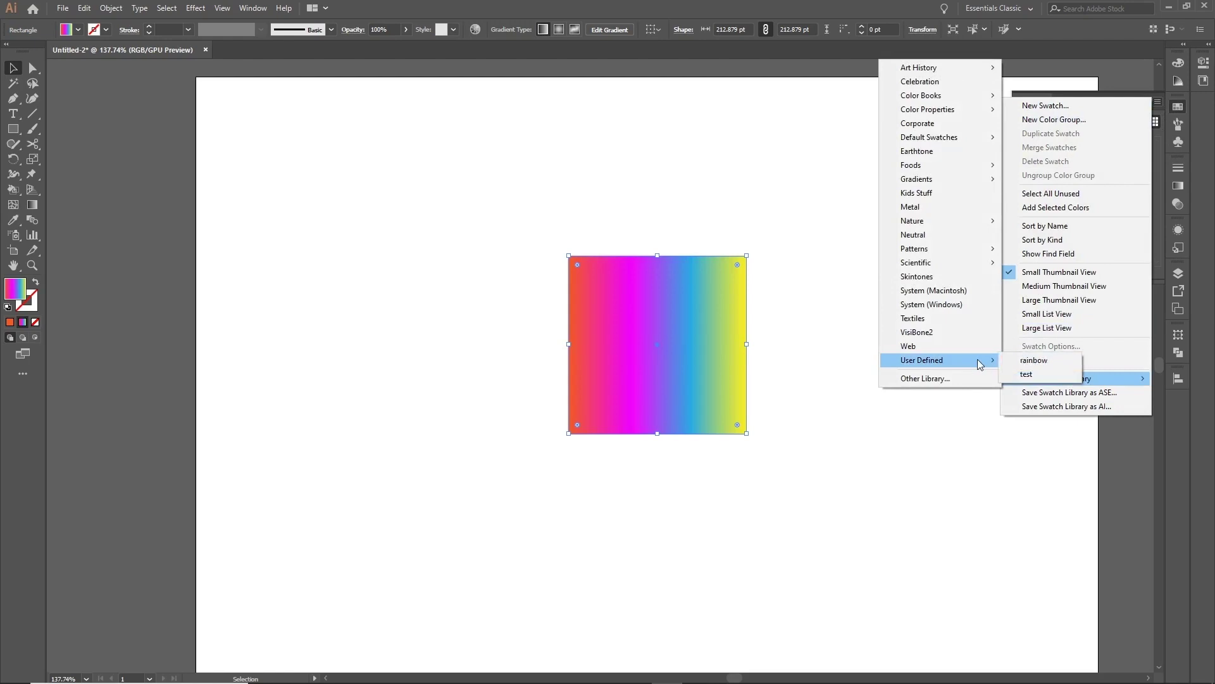
click(1035, 361)
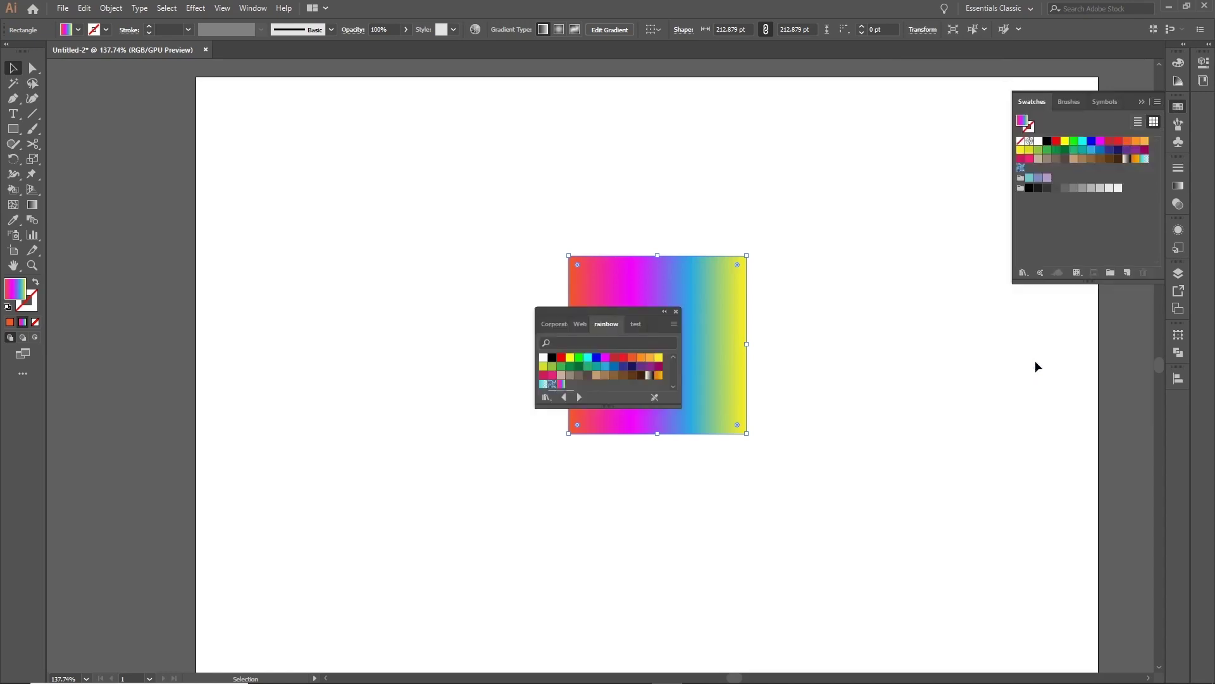
Enlarge the rainbow library clear of the square, add its rainbow gradient to the document's swatches, and close the library
drag(622, 316, 902, 99)
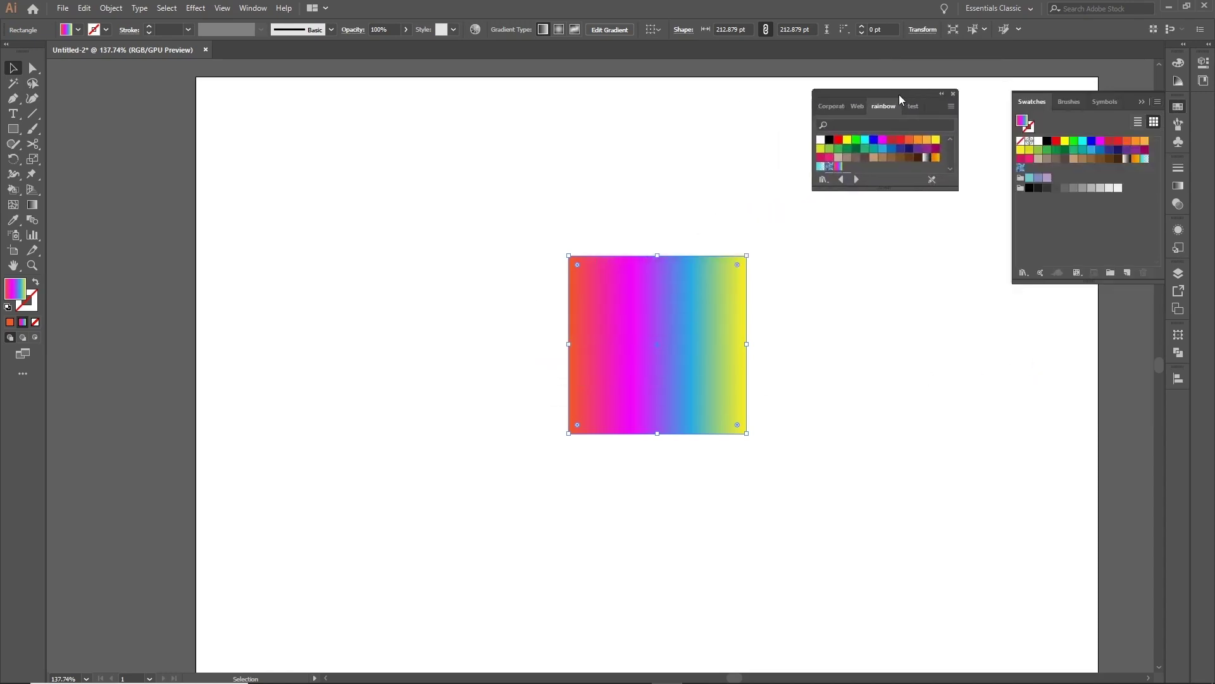
drag(962, 218, 1005, 345)
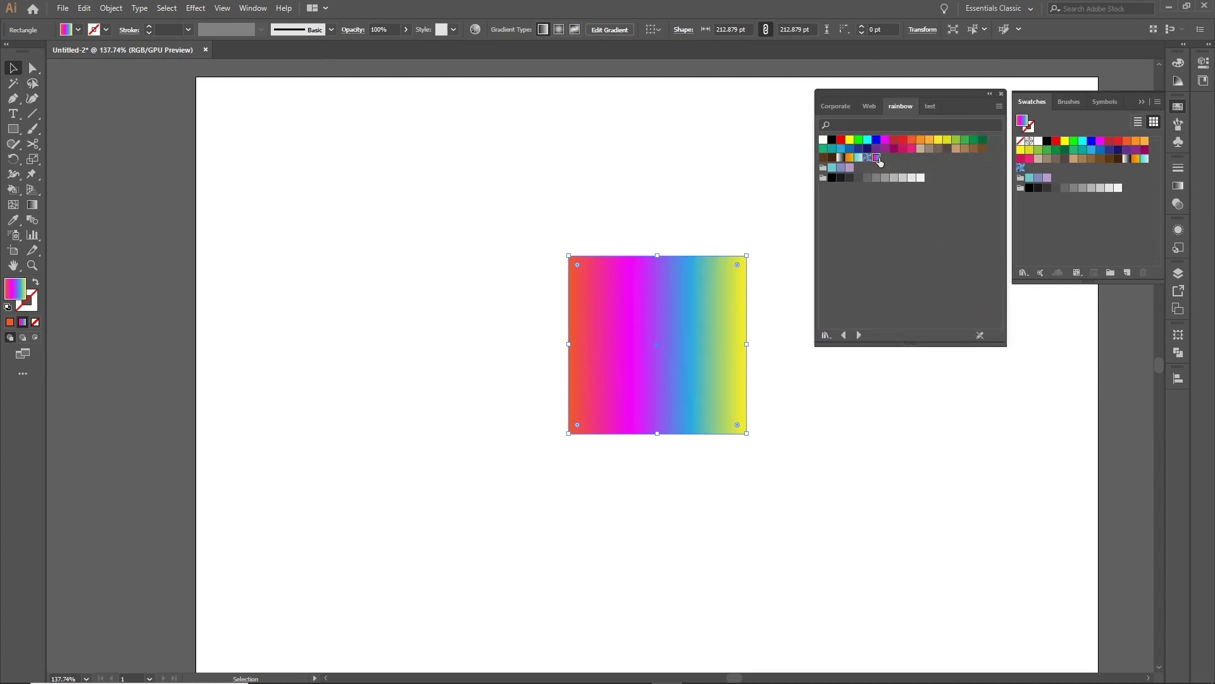
click(878, 159)
click(1001, 93)
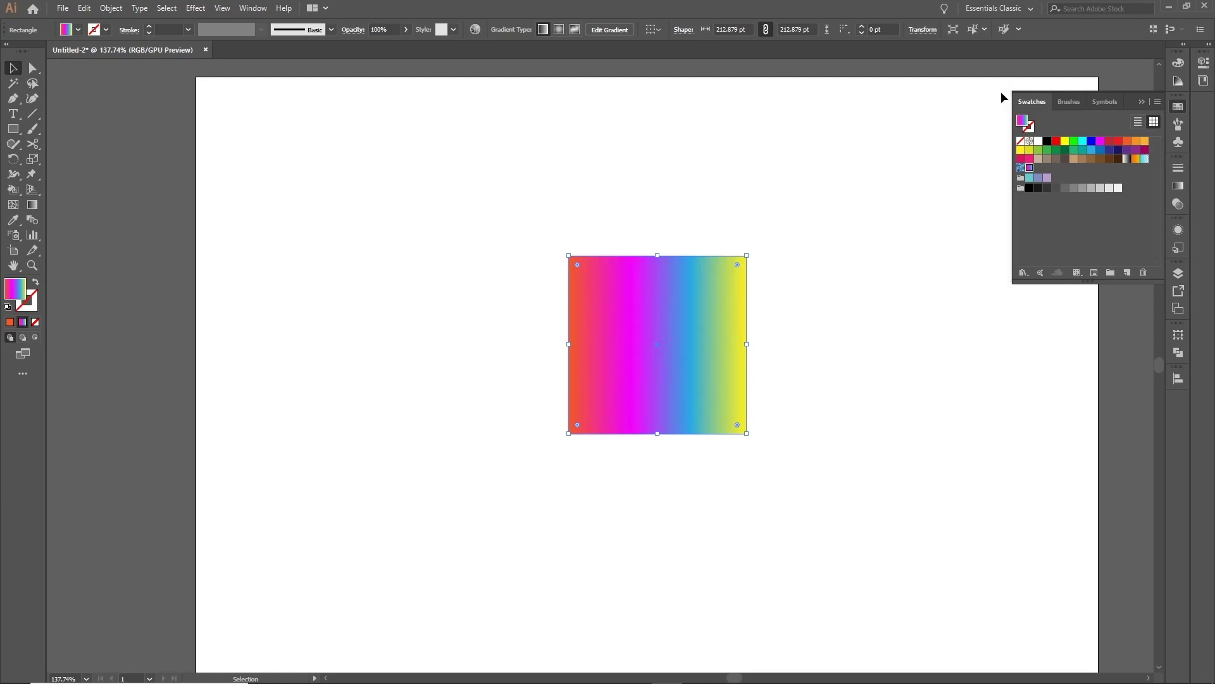